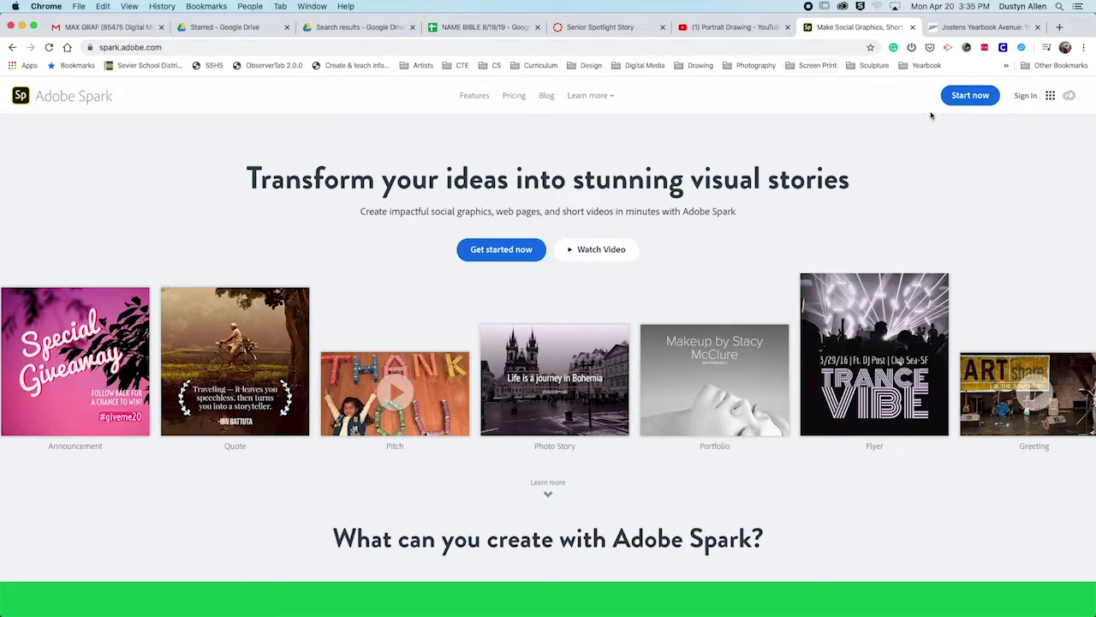
Sign in to Adobe Spark with a school account through Google
{"action": "left_click", "coordinate": [1028, 98]}
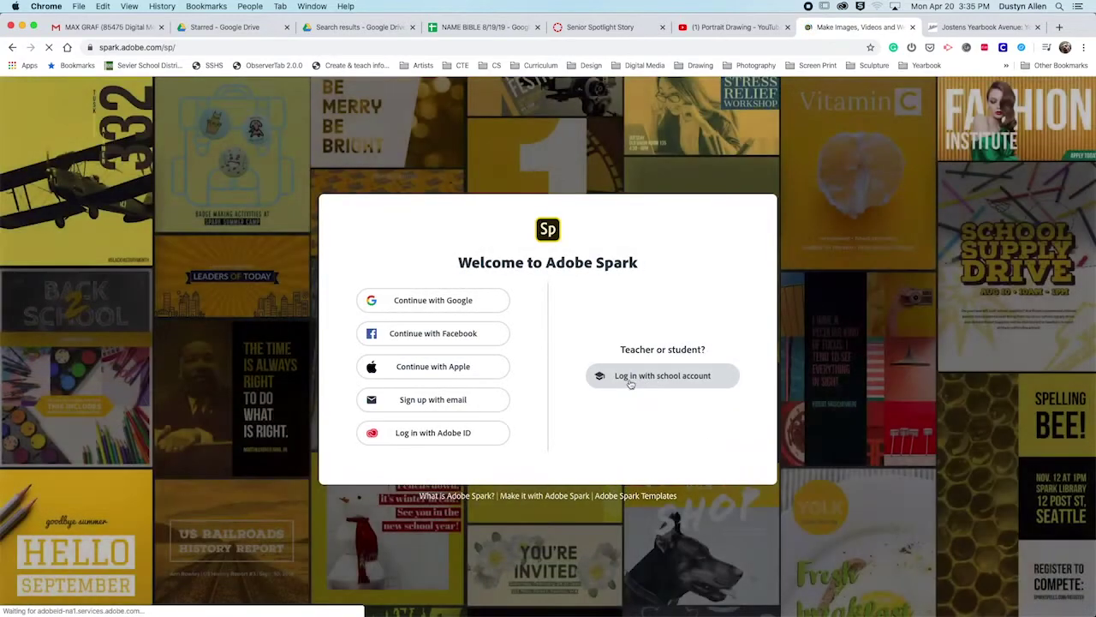
{"action": "left_click", "coordinate": [632, 382]}
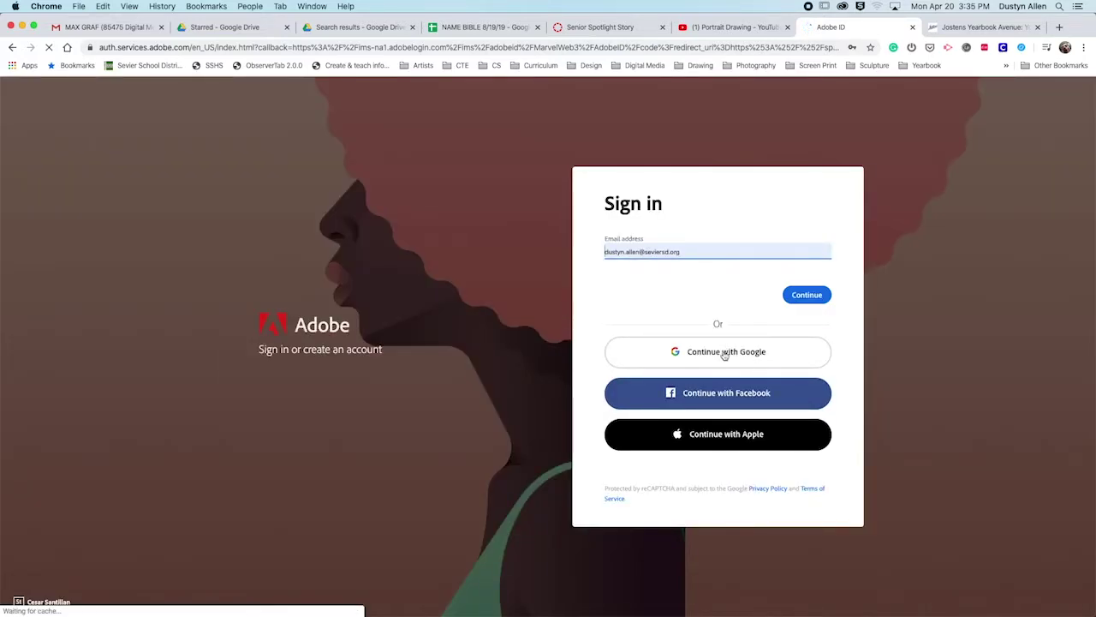
{"action": "left_click", "coordinate": [725, 351]}
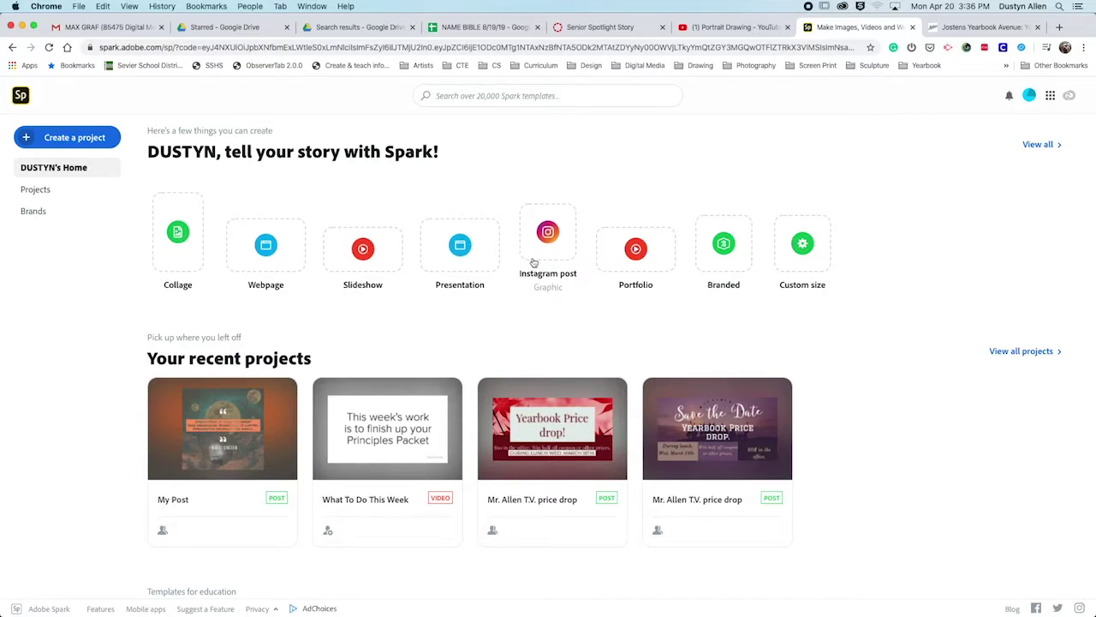
Start a new square Instagram post and browse the templates for Male Sale
{"action": "left_click", "coordinate": [532, 262]}
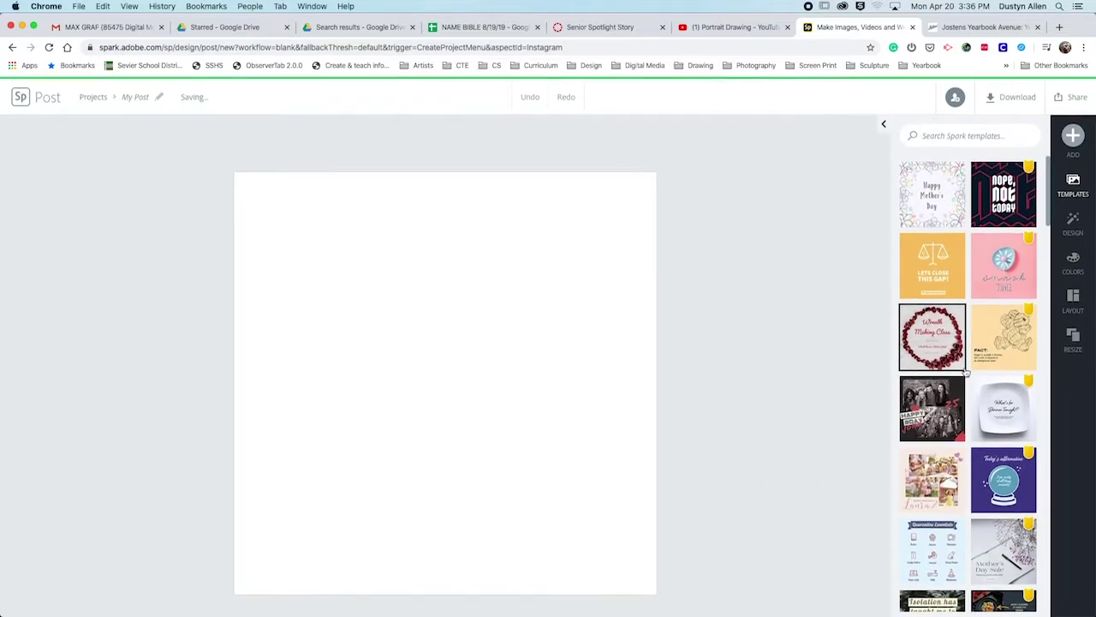
{"action": "scroll", "coordinate": [966, 371], "scroll_direction": "down", "scroll_amount": 2}
{"action": "scroll", "coordinate": [966, 371], "scroll_direction": "down", "scroll_amount": 5}
{"action": "scroll", "coordinate": [966, 371], "scroll_direction": "down", "scroll_amount": 5}
{"action": "scroll", "coordinate": [966, 371], "scroll_direction": "down", "scroll_amount": 5}
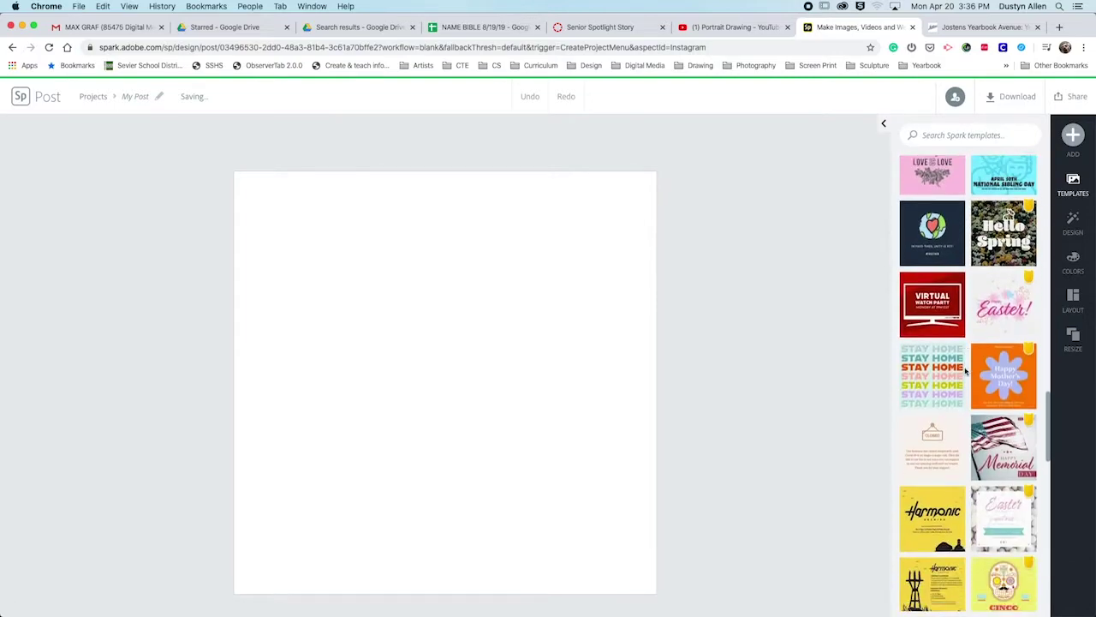
{"action": "scroll", "coordinate": [966, 371], "scroll_direction": "down", "scroll_amount": 5}
{"action": "scroll", "coordinate": [966, 370], "scroll_direction": "down", "scroll_amount": 5}
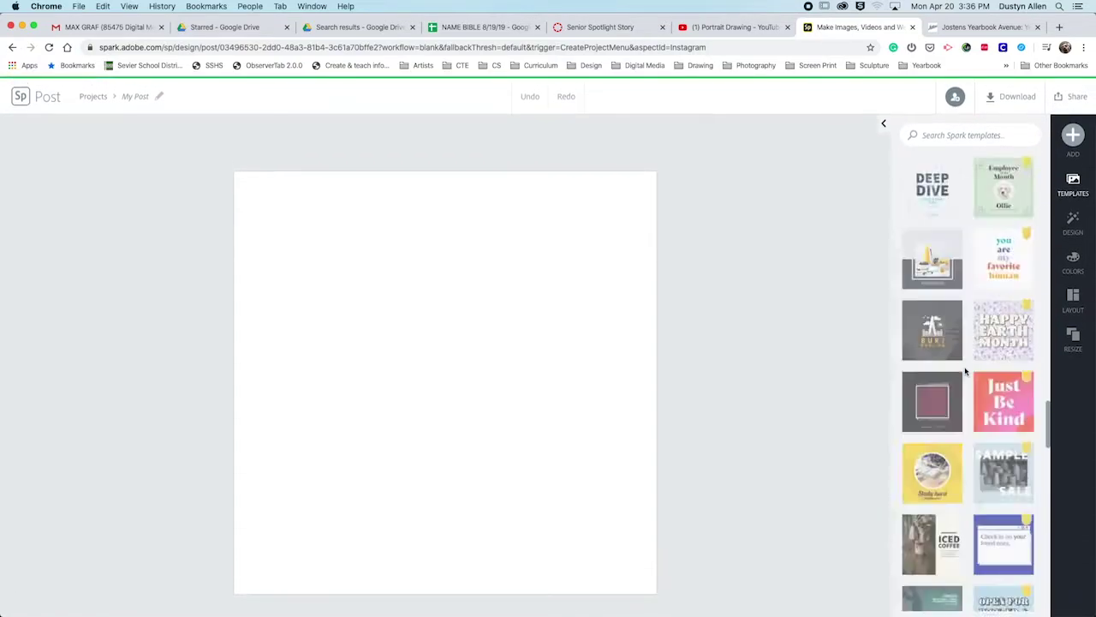
{"action": "scroll", "coordinate": [966, 371], "scroll_direction": "up", "scroll_amount": 5}
{"action": "scroll", "coordinate": [966, 371], "scroll_direction": "up", "scroll_amount": 5}
{"action": "scroll", "coordinate": [966, 370], "scroll_direction": "up", "scroll_amount": 5}
{"action": "scroll", "coordinate": [966, 371], "scroll_direction": "up", "scroll_amount": 3}
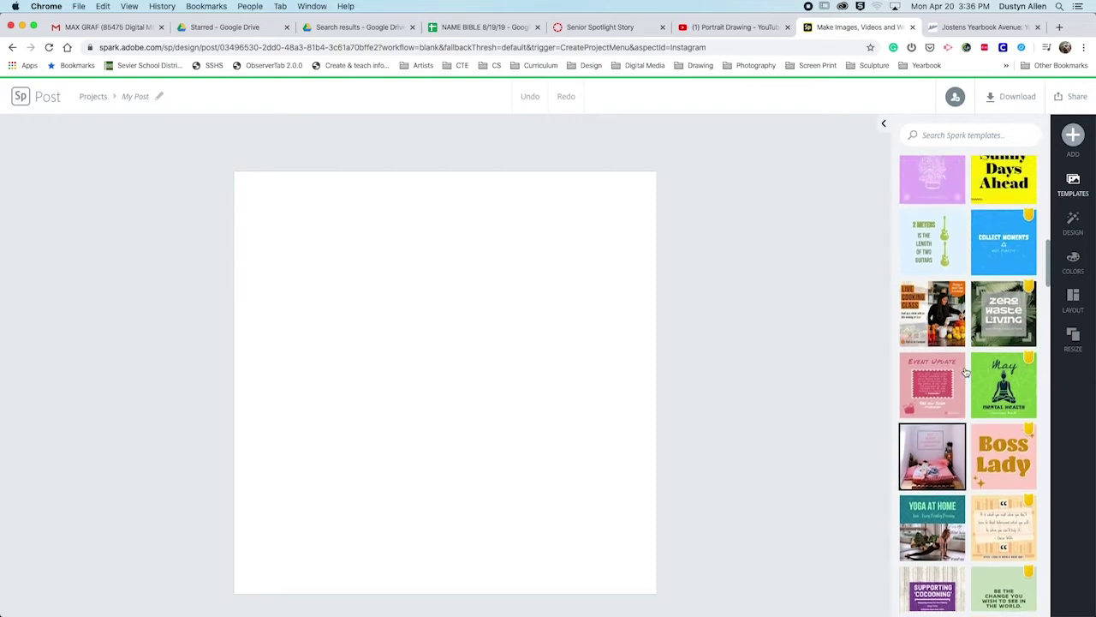
{"action": "scroll", "coordinate": [966, 370], "scroll_direction": "up", "scroll_amount": 5}
{"action": "scroll", "coordinate": [966, 371], "scroll_direction": "up", "scroll_amount": 5}
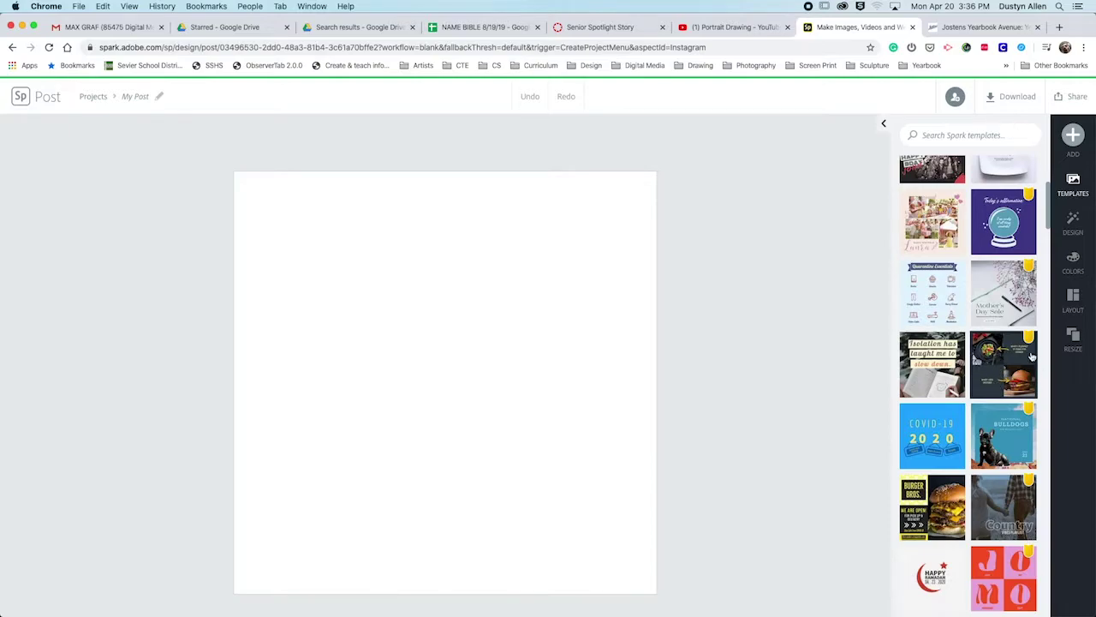
{"action": "scroll", "coordinate": [993, 404], "scroll_direction": "down", "scroll_amount": 2}
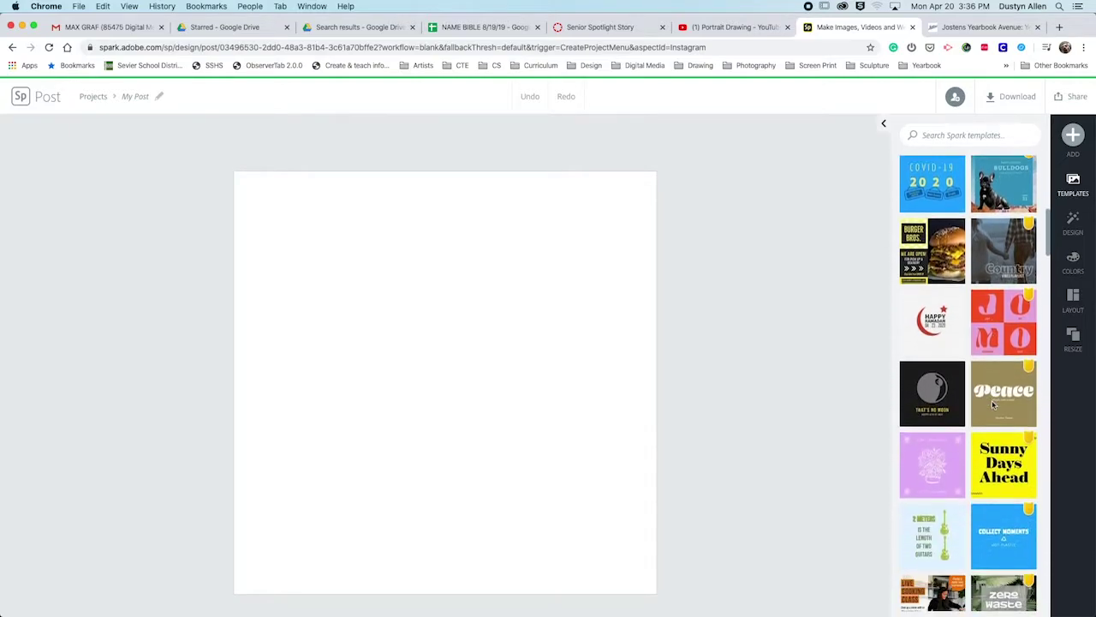
{"action": "scroll", "coordinate": [992, 404], "scroll_direction": "down", "scroll_amount": 3}
{"action": "scroll", "coordinate": [993, 405], "scroll_direction": "down", "scroll_amount": 3}
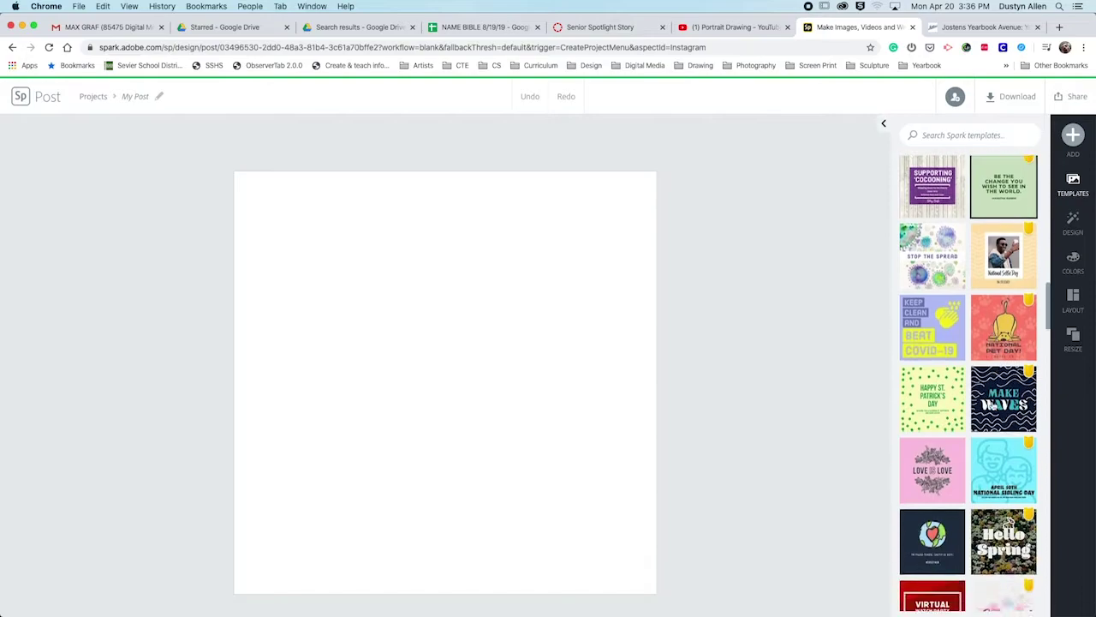
{"action": "scroll", "coordinate": [993, 404], "scroll_direction": "down", "scroll_amount": 3}
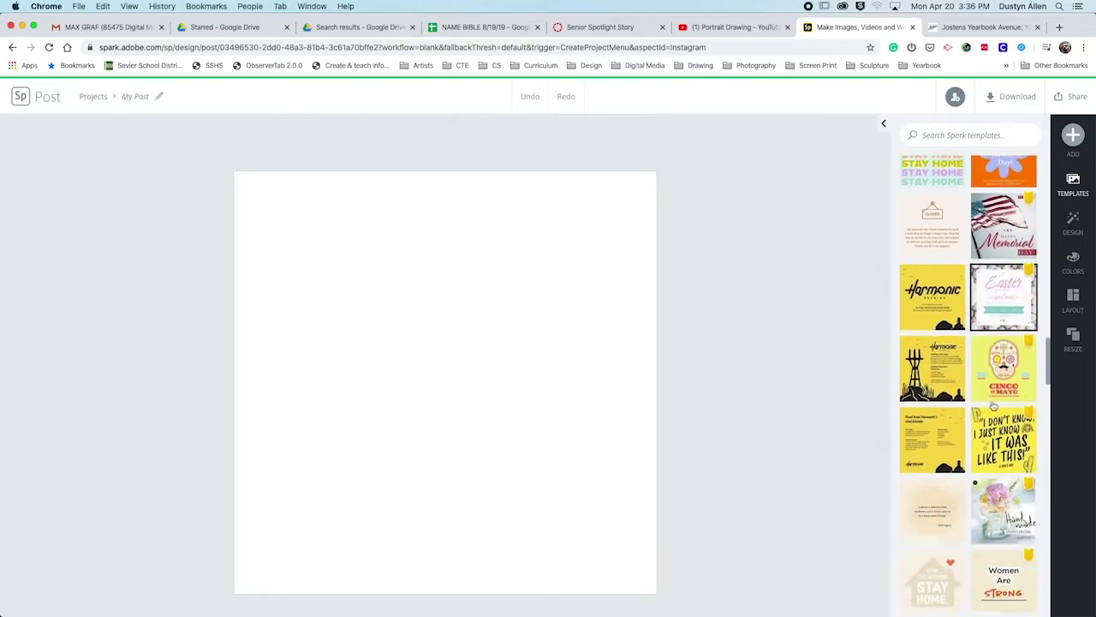
{"action": "scroll", "coordinate": [993, 404], "scroll_direction": "down", "scroll_amount": 2}
{"action": "scroll", "coordinate": [993, 404], "scroll_direction": "down", "scroll_amount": 3}
{"action": "scroll", "coordinate": [992, 404], "scroll_direction": "down", "scroll_amount": 2}
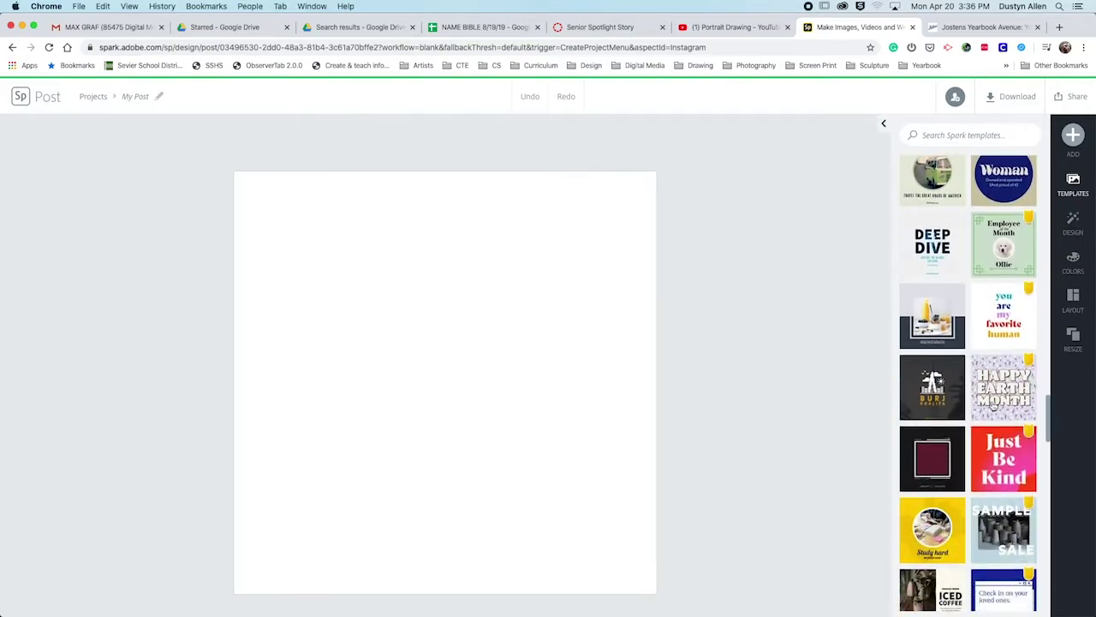
{"action": "scroll", "coordinate": [993, 404], "scroll_direction": "down", "scroll_amount": 2}
{"action": "scroll", "coordinate": [993, 405], "scroll_direction": "down", "scroll_amount": 1}
{"action": "scroll", "coordinate": [991, 406], "scroll_direction": "down", "scroll_amount": 3}
{"action": "scroll", "coordinate": [992, 406], "scroll_direction": "down", "scroll_amount": 2}
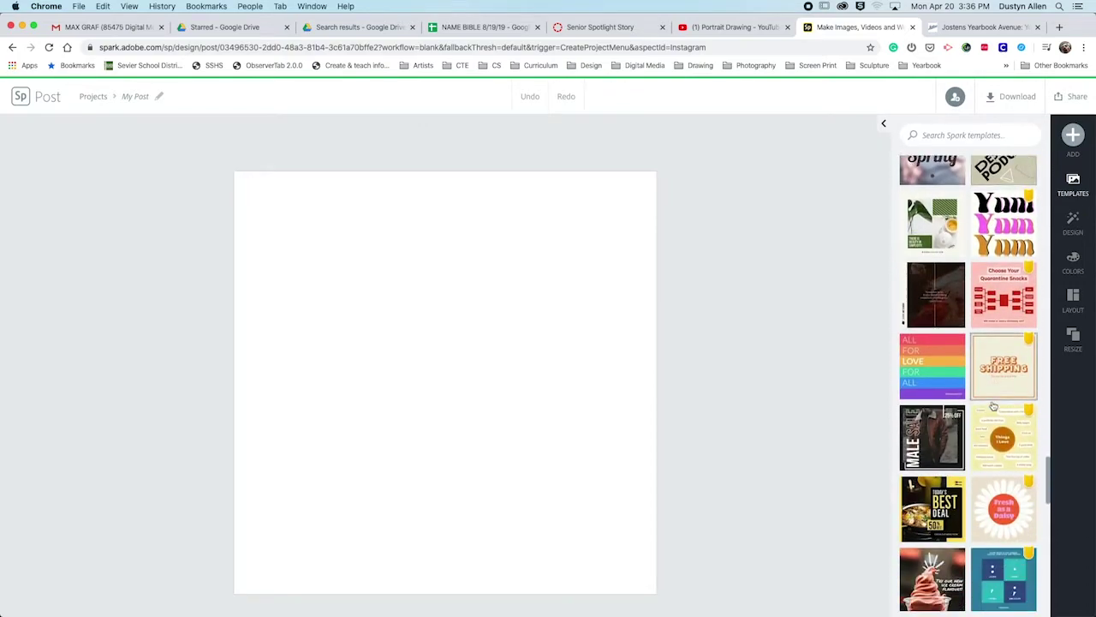
{"action": "scroll", "coordinate": [991, 406], "scroll_direction": "down", "scroll_amount": 2}
{"action": "scroll", "coordinate": [993, 404], "scroll_direction": "down", "scroll_amount": 1}
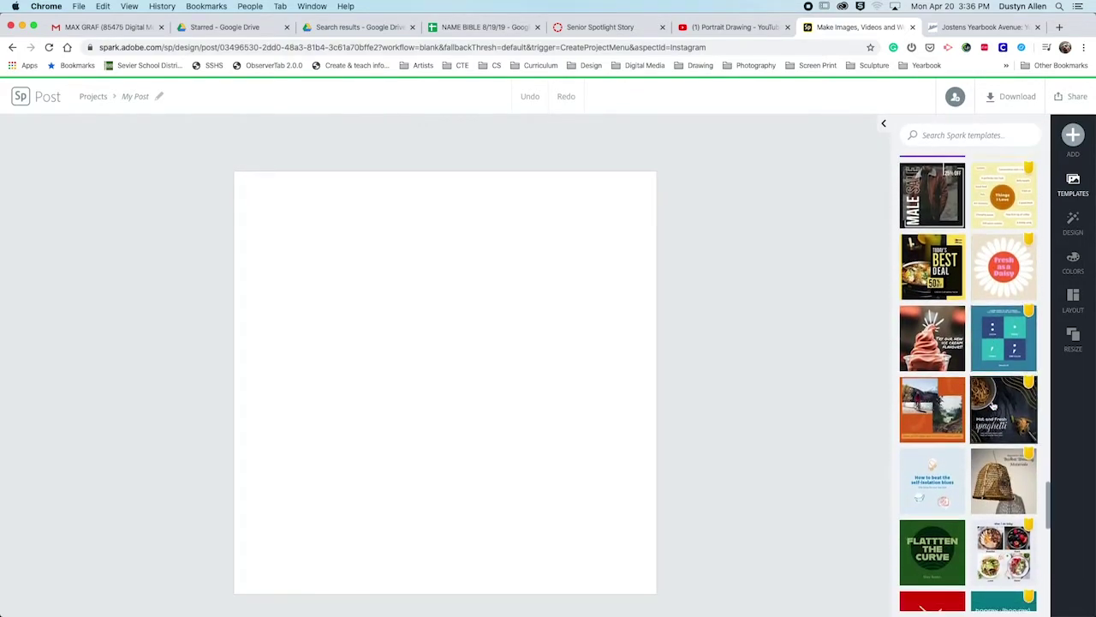
{"action": "scroll", "coordinate": [992, 405], "scroll_direction": "down", "scroll_amount": 2}
{"action": "scroll", "coordinate": [993, 405], "scroll_direction": "down", "scroll_amount": 1}
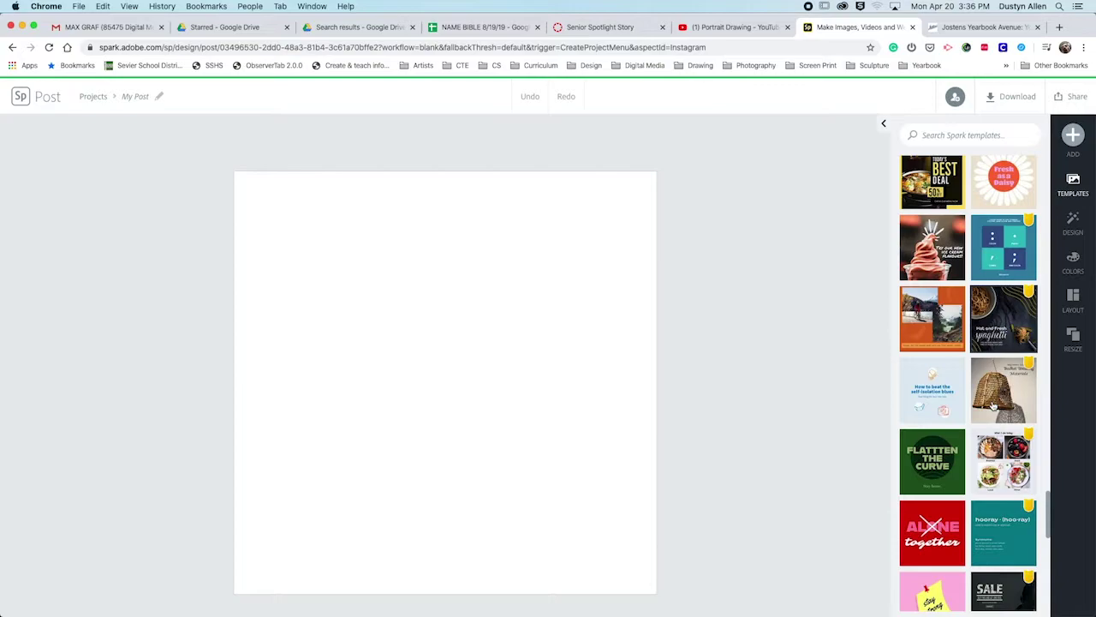
{"action": "scroll", "coordinate": [993, 405], "scroll_direction": "up", "scroll_amount": 2}
{"action": "scroll", "coordinate": [993, 405], "scroll_direction": "up", "scroll_amount": 1}
{"action": "scroll", "coordinate": [992, 404], "scroll_direction": "up", "scroll_amount": 1}
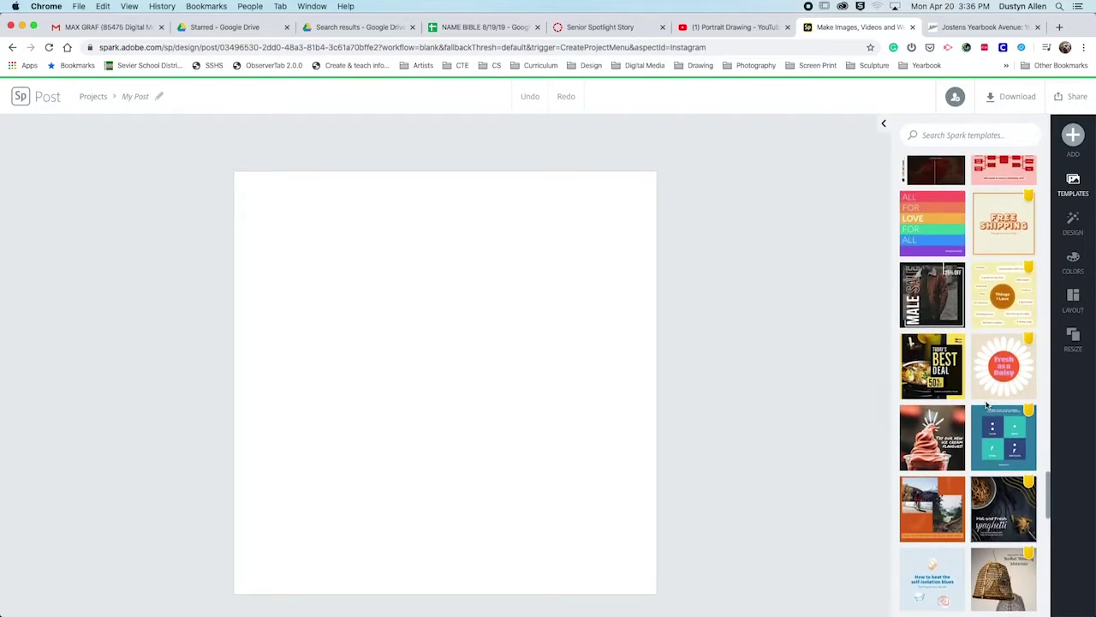
Create the post from the Male Sale template and select its jacket photo
{"action": "left_click", "coordinate": [946, 284]}
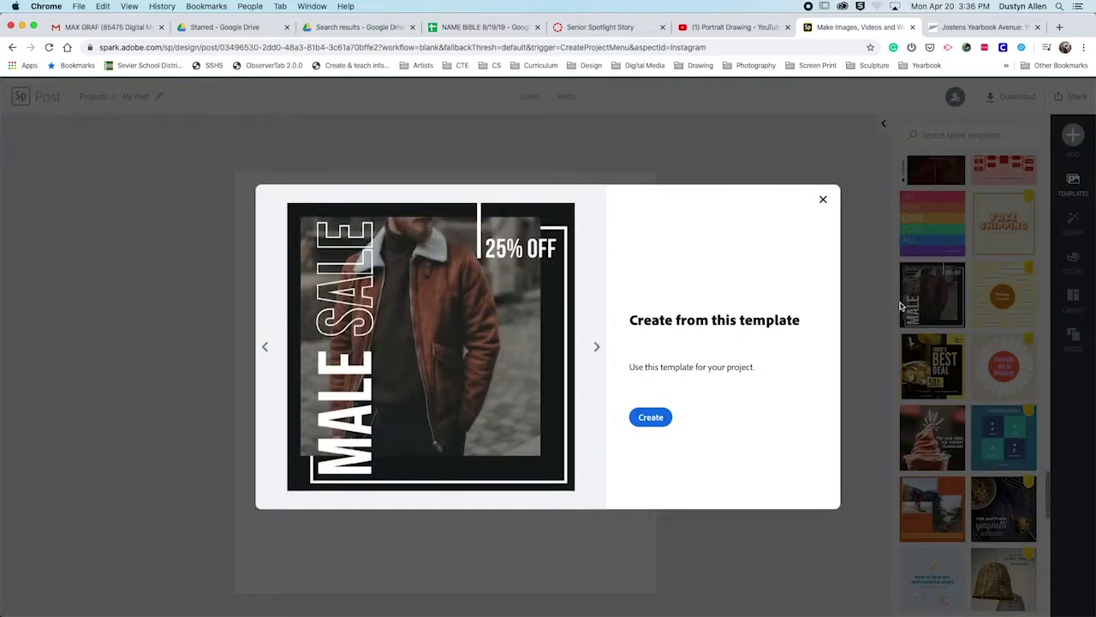
{"action": "left_click", "coordinate": [647, 420]}
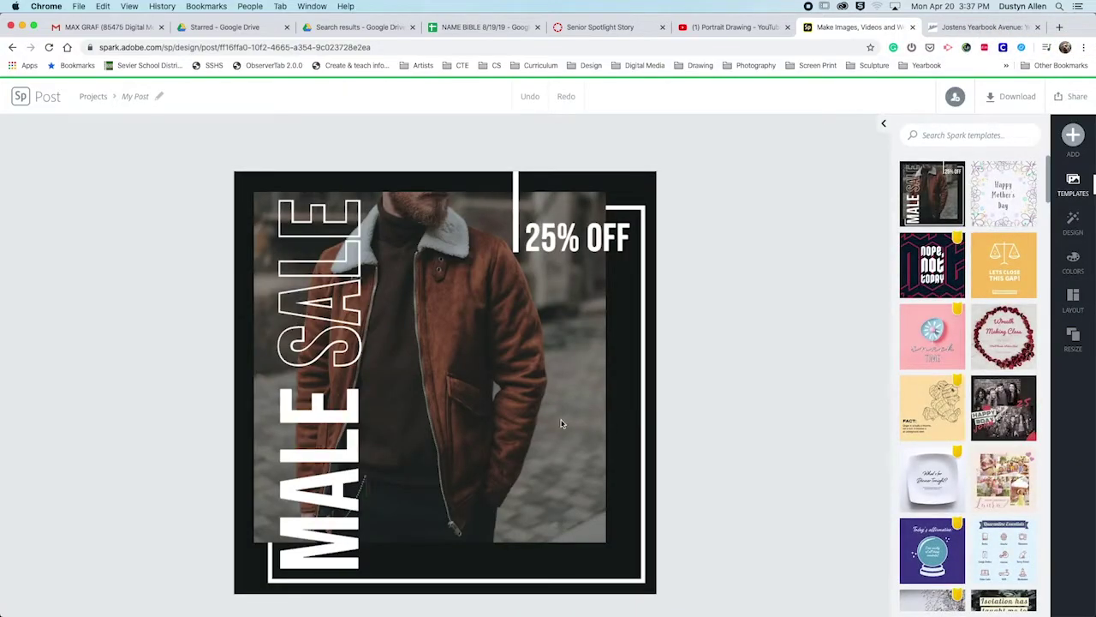
{"action": "left_click", "coordinate": [477, 405]}
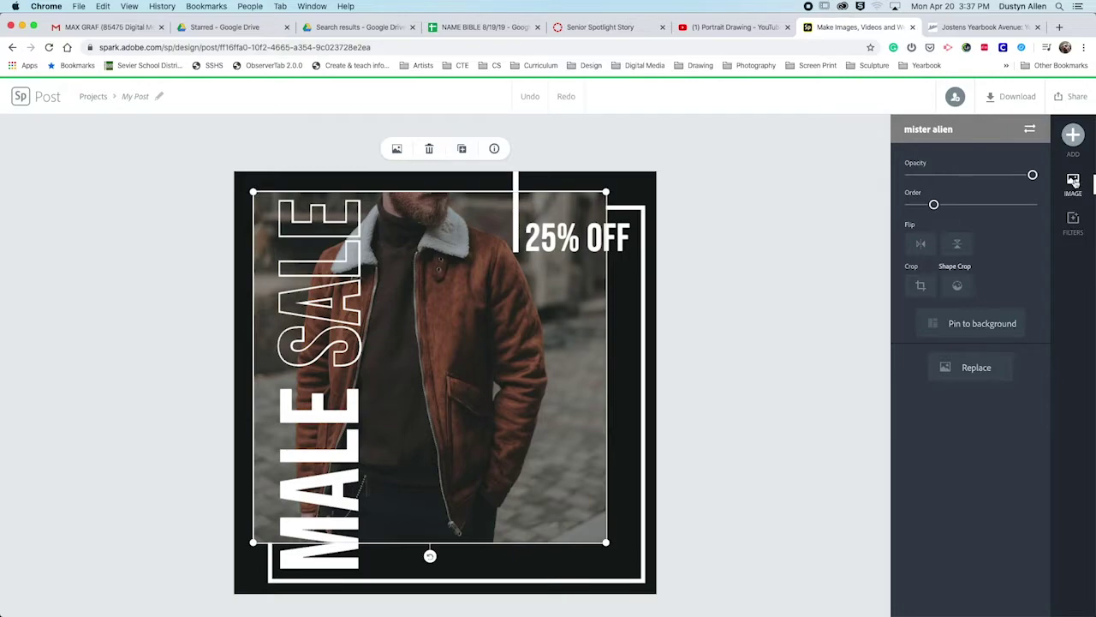
Add a photo from a newly connected Google Drive source
{"action": "left_click", "coordinate": [1073, 136]}
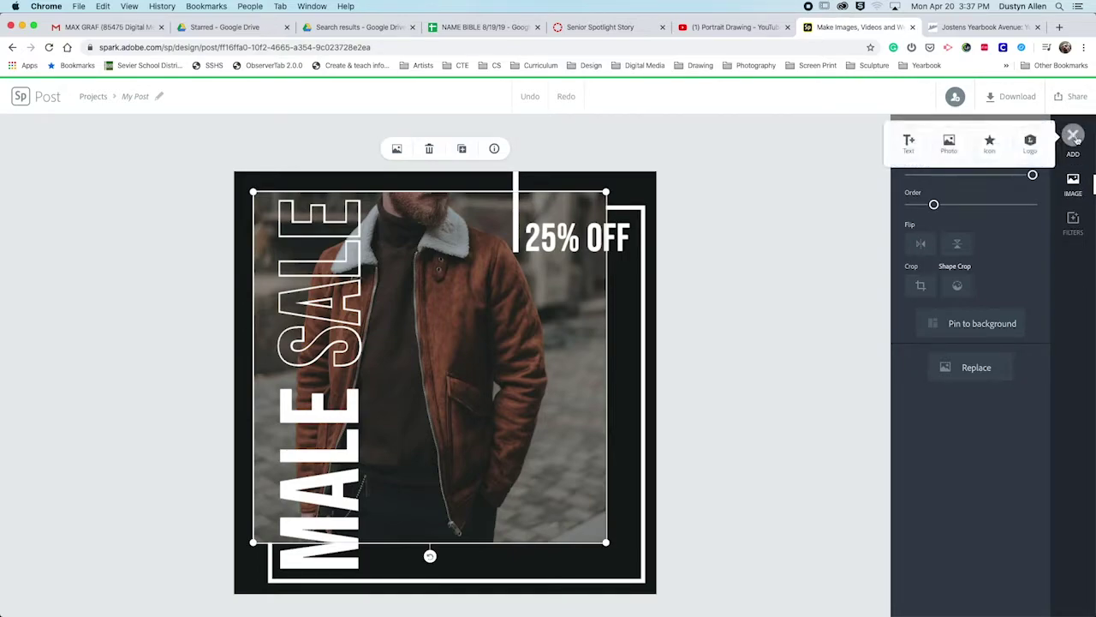
{"action": "left_click", "coordinate": [950, 143]}
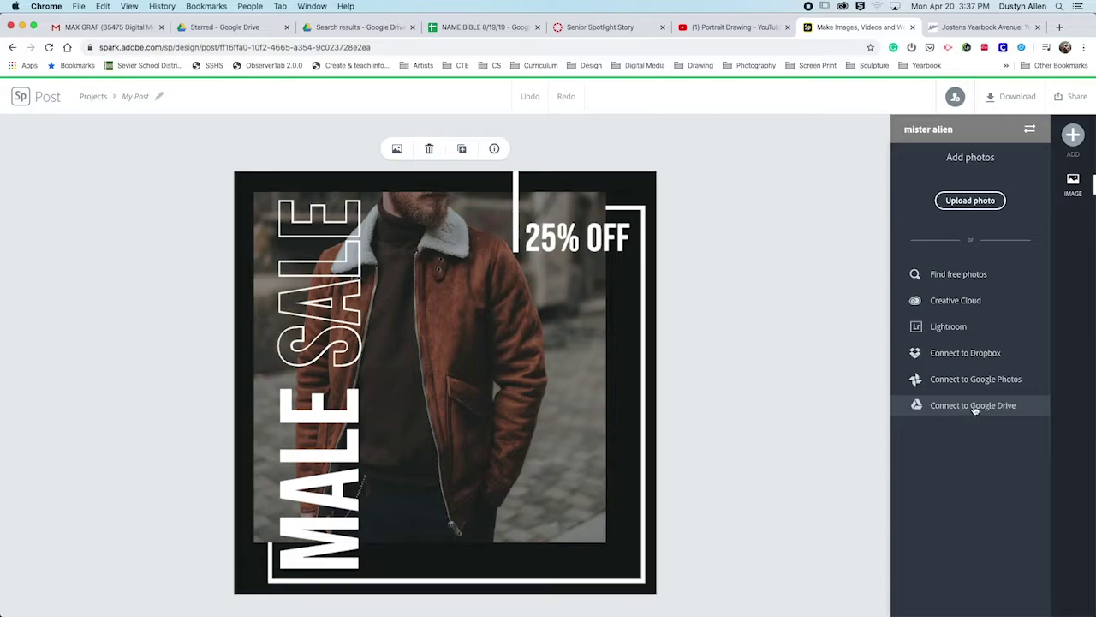
{"action": "left_click", "coordinate": [974, 407]}
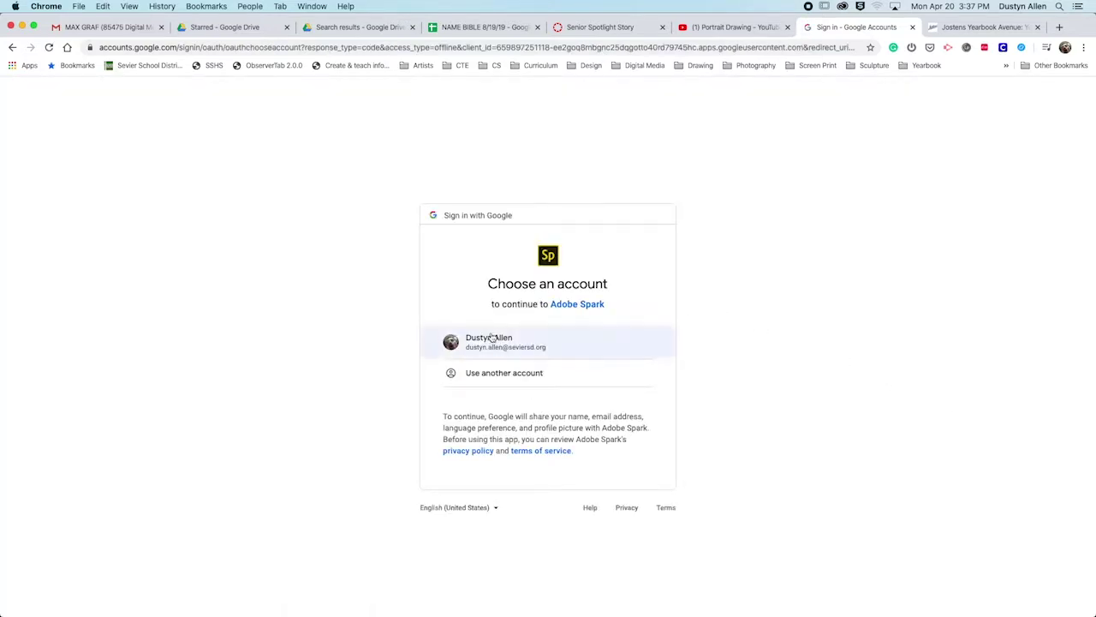
Choose the Google account and allow Spark access to Drive and Photos
{"action": "left_click", "coordinate": [489, 339]}
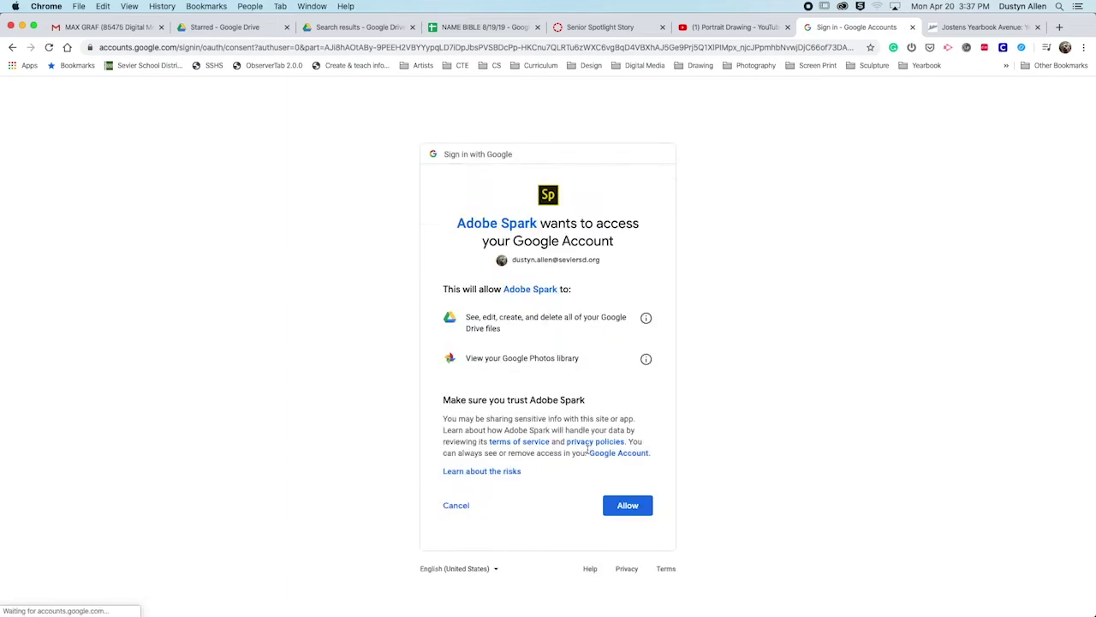
{"action": "left_click", "coordinate": [623, 504]}
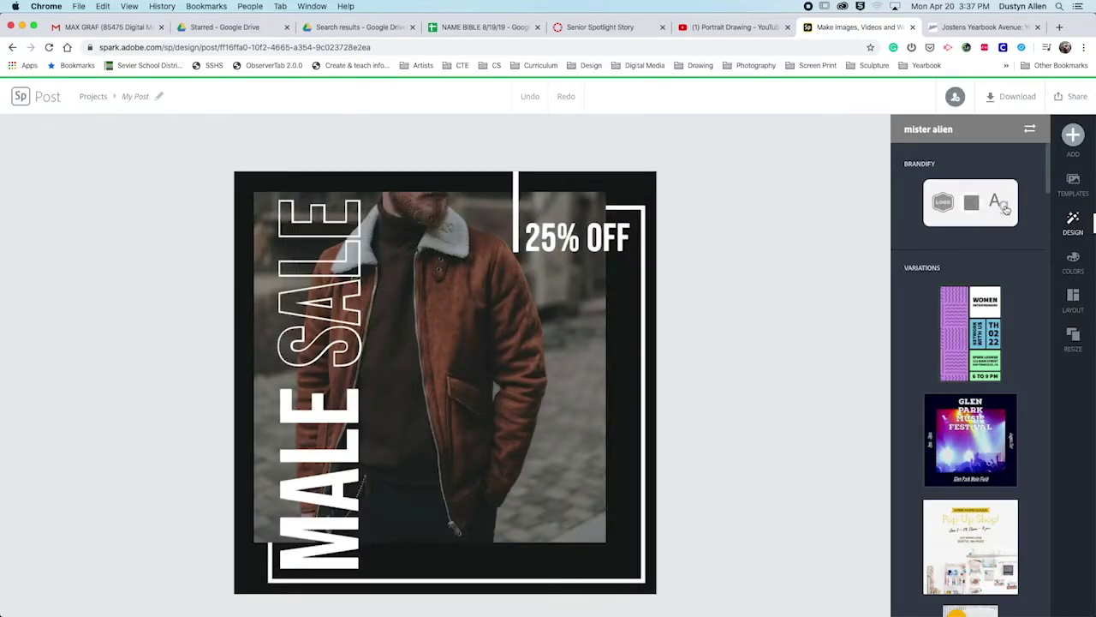
Select the jacket photo and choose Google Drive as its replacement image source
{"action": "left_click", "coordinate": [483, 368]}
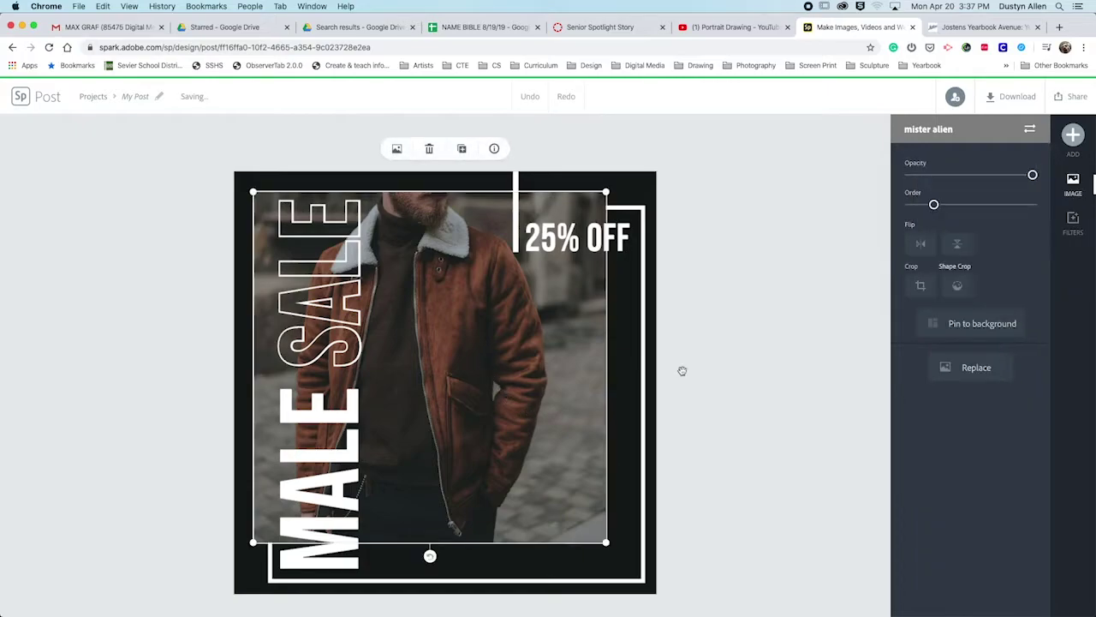
{"action": "left_click", "coordinate": [1075, 141]}
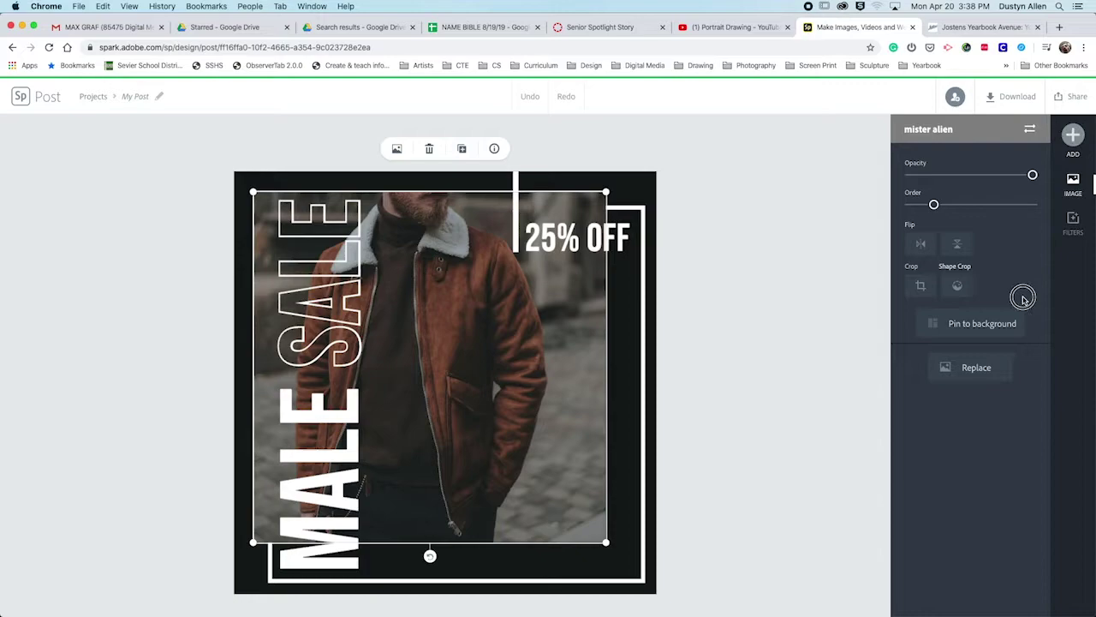
{"action": "left_click", "coordinate": [966, 369]}
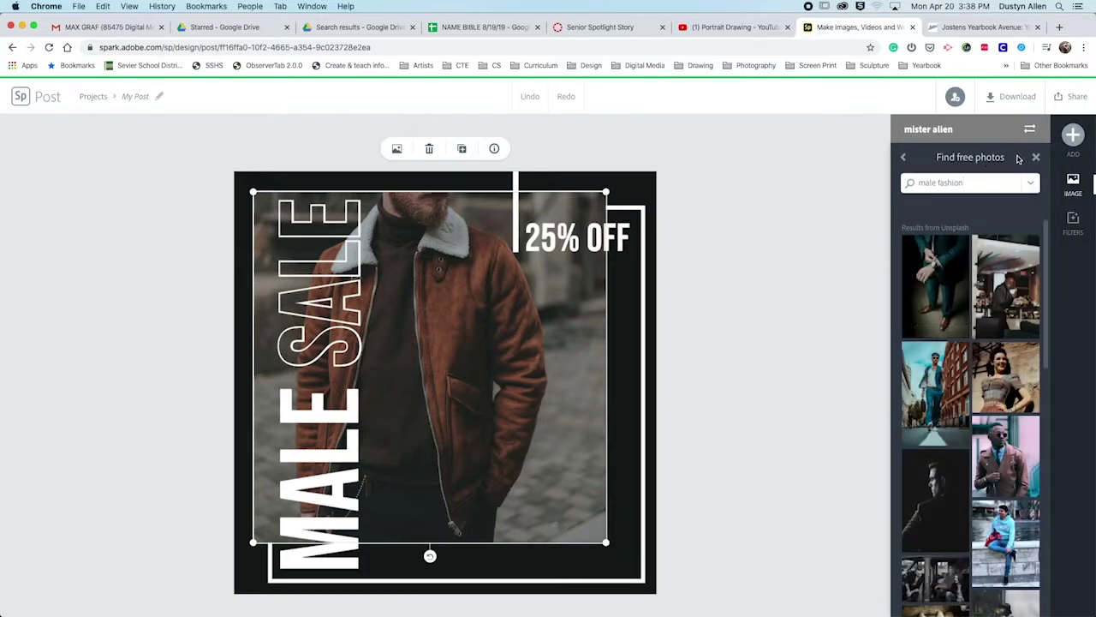
{"action": "left_click", "coordinate": [904, 158]}
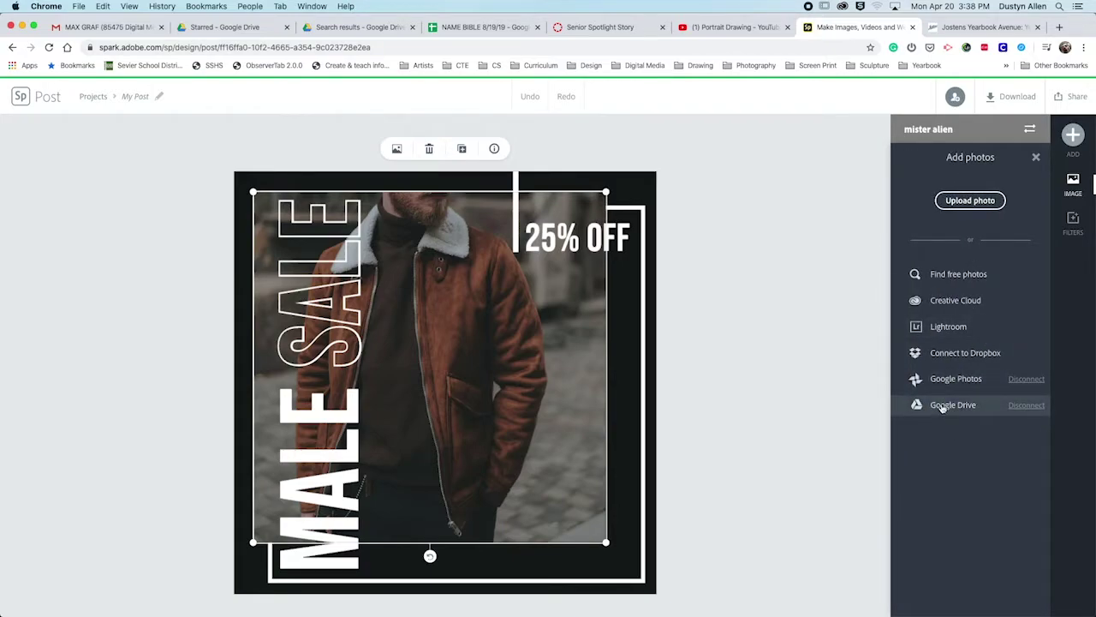
{"action": "left_click", "coordinate": [942, 406]}
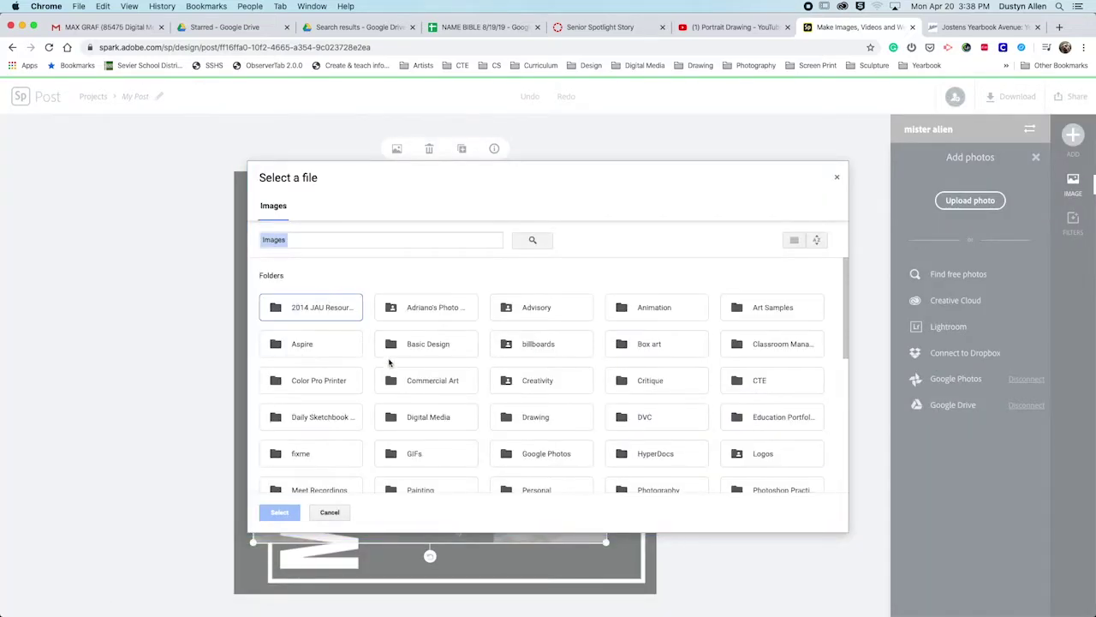
Navigate the Drive picker to the YRBK > 2020 > Mugs > 12 folder
{"action": "scroll", "coordinate": [458, 399], "scroll_direction": "down", "scroll_amount": 5}
{"action": "scroll", "coordinate": [457, 400], "scroll_direction": "down", "scroll_amount": 3}
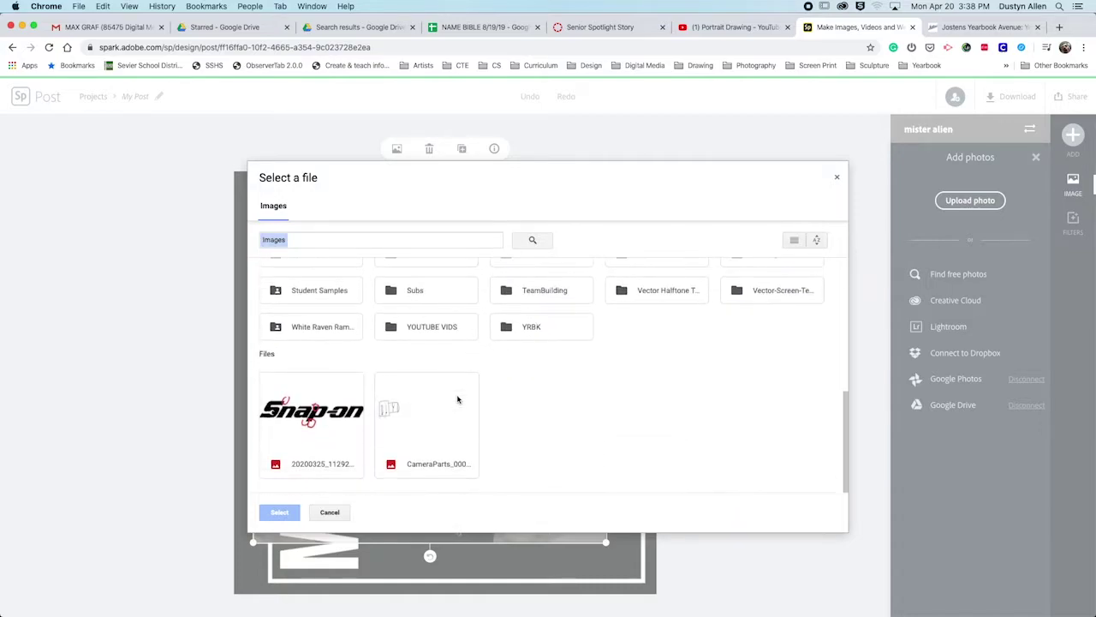
{"action": "double_click", "coordinate": [518, 327]}
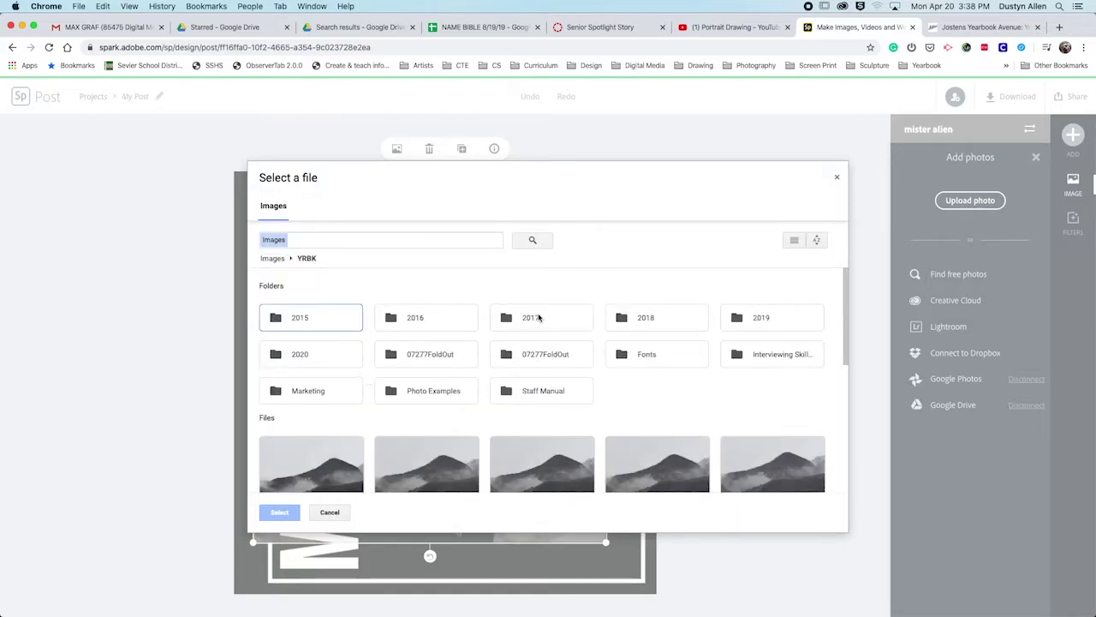
{"action": "double_click", "coordinate": [294, 358]}
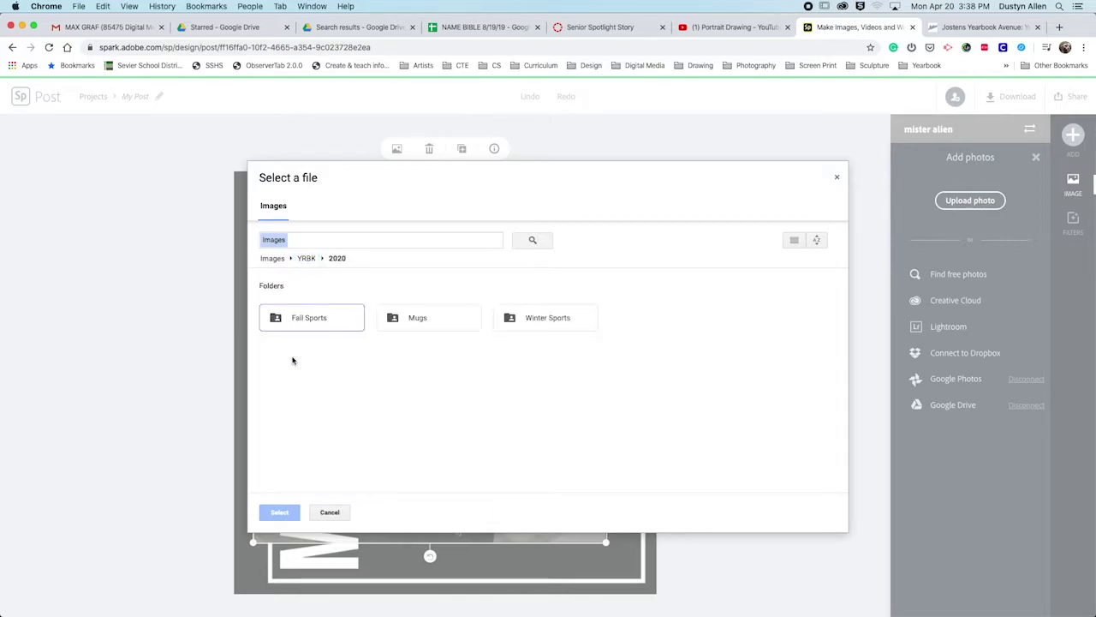
{"action": "double_click", "coordinate": [417, 324]}
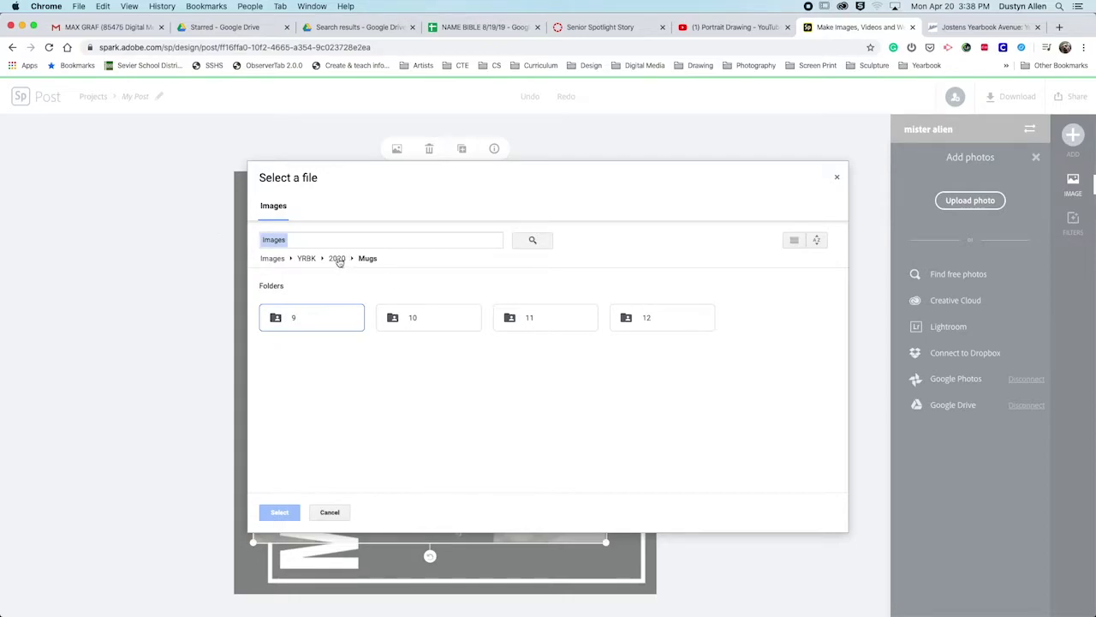
{"action": "left_click", "coordinate": [337, 257]}
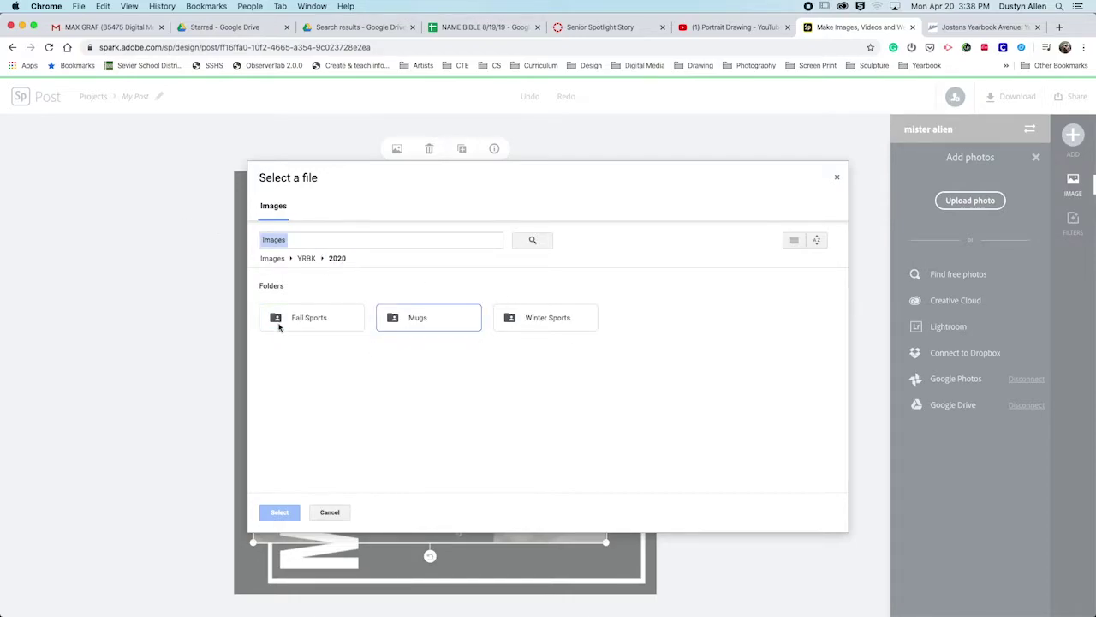
{"action": "double_click", "coordinate": [412, 319]}
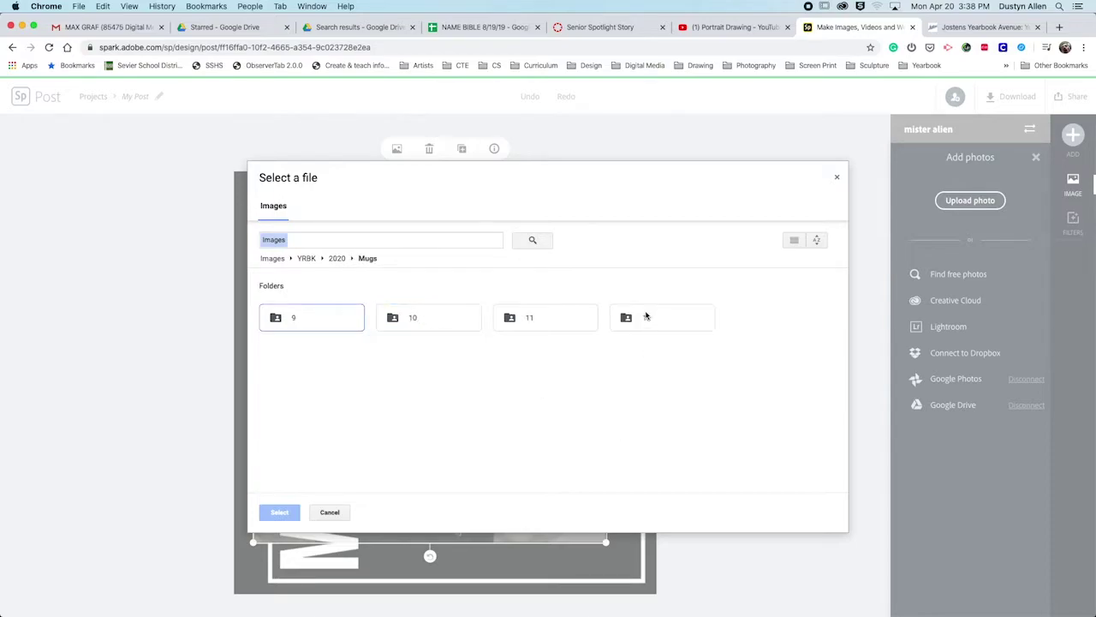
{"action": "double_click", "coordinate": [646, 317]}
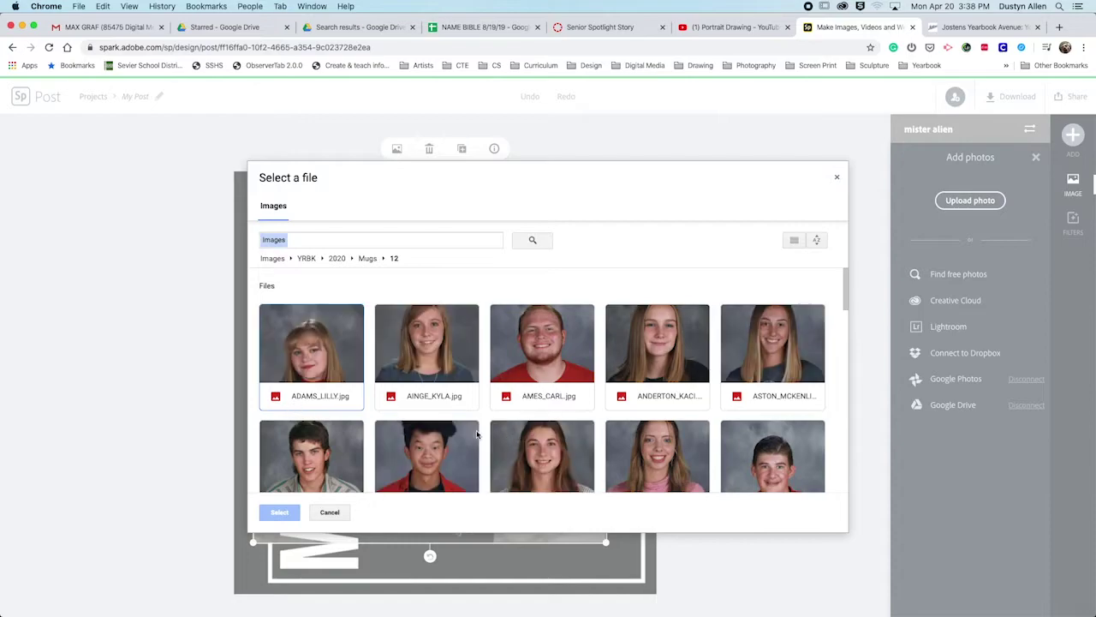
Choose a student portrait from folder 12 to replace the jacket photo
{"action": "scroll", "coordinate": [474, 434], "scroll_direction": "down", "scroll_amount": 2}
{"action": "scroll", "coordinate": [475, 434], "scroll_direction": "down", "scroll_amount": 5}
{"action": "scroll", "coordinate": [474, 434], "scroll_direction": "down", "scroll_amount": 3}
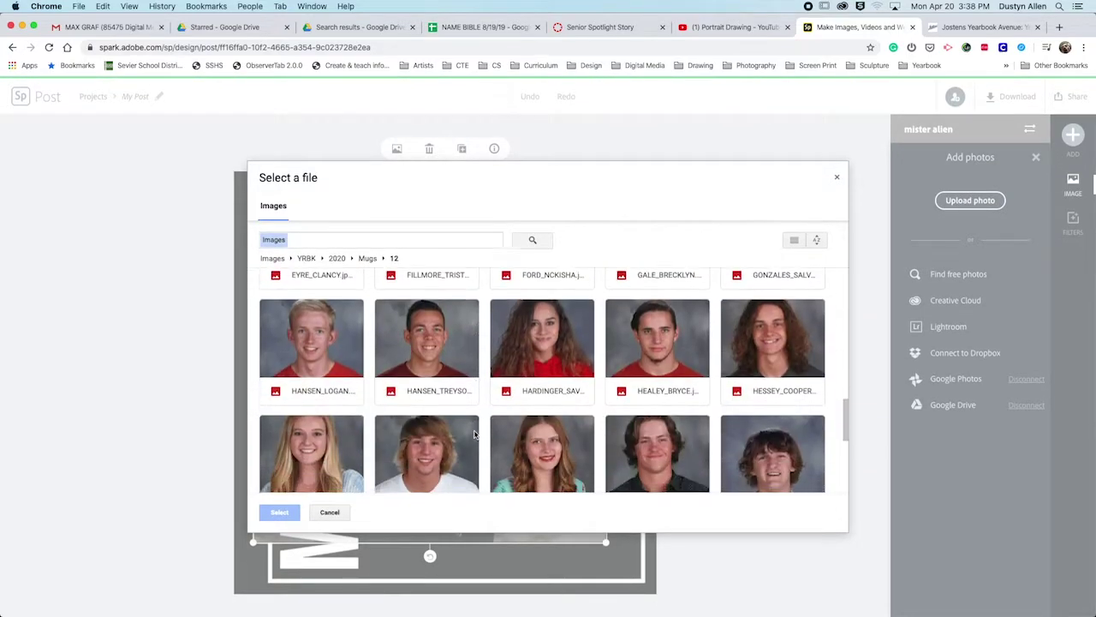
{"action": "scroll", "coordinate": [474, 434], "scroll_direction": "down", "scroll_amount": 3}
{"action": "scroll", "coordinate": [475, 434], "scroll_direction": "up", "scroll_amount": 3}
{"action": "scroll", "coordinate": [474, 435], "scroll_direction": "up", "scroll_amount": 2}
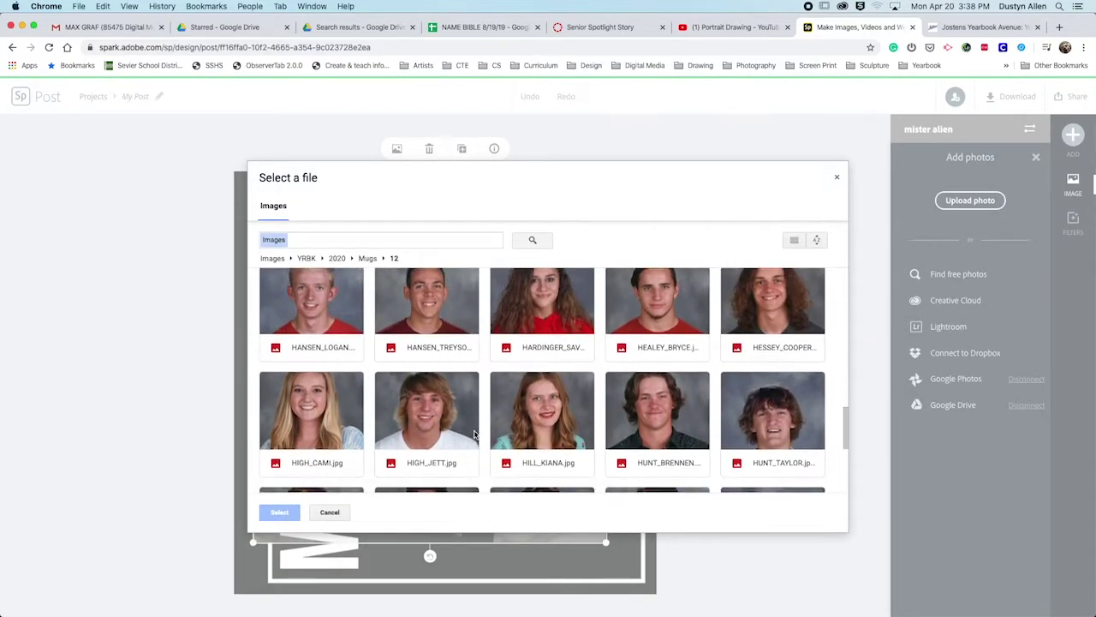
{"action": "scroll", "coordinate": [474, 434], "scroll_direction": "up", "scroll_amount": 2}
{"action": "scroll", "coordinate": [475, 434], "scroll_direction": "up", "scroll_amount": 3}
{"action": "scroll", "coordinate": [474, 434], "scroll_direction": "down", "scroll_amount": 5}
{"action": "scroll", "coordinate": [474, 434], "scroll_direction": "down", "scroll_amount": 2}
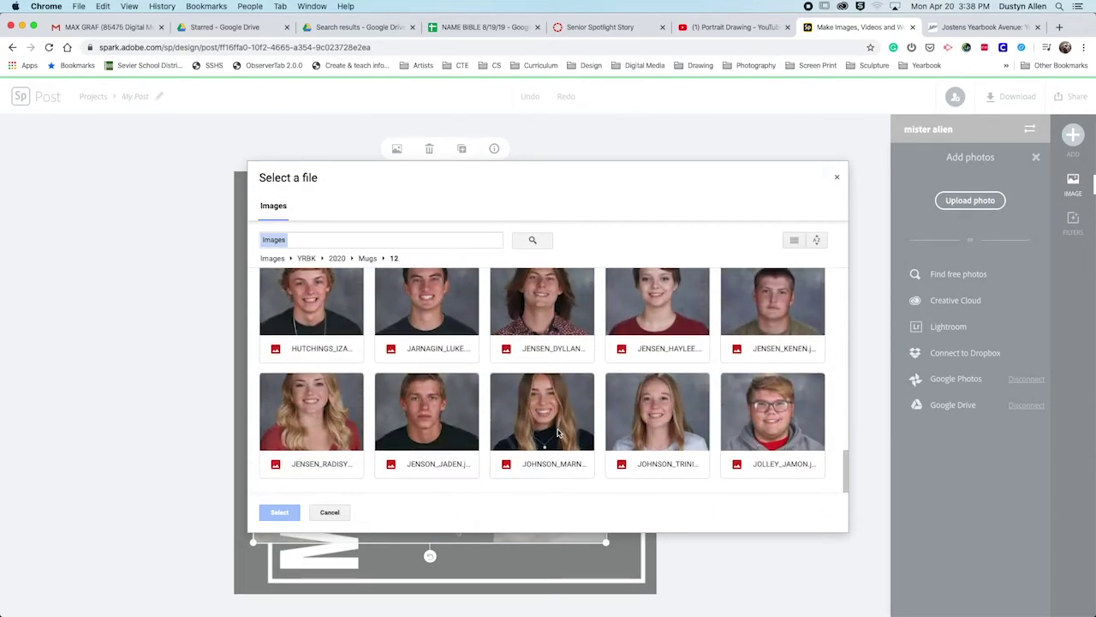
{"action": "scroll", "coordinate": [444, 369], "scroll_direction": "up", "scroll_amount": 5}
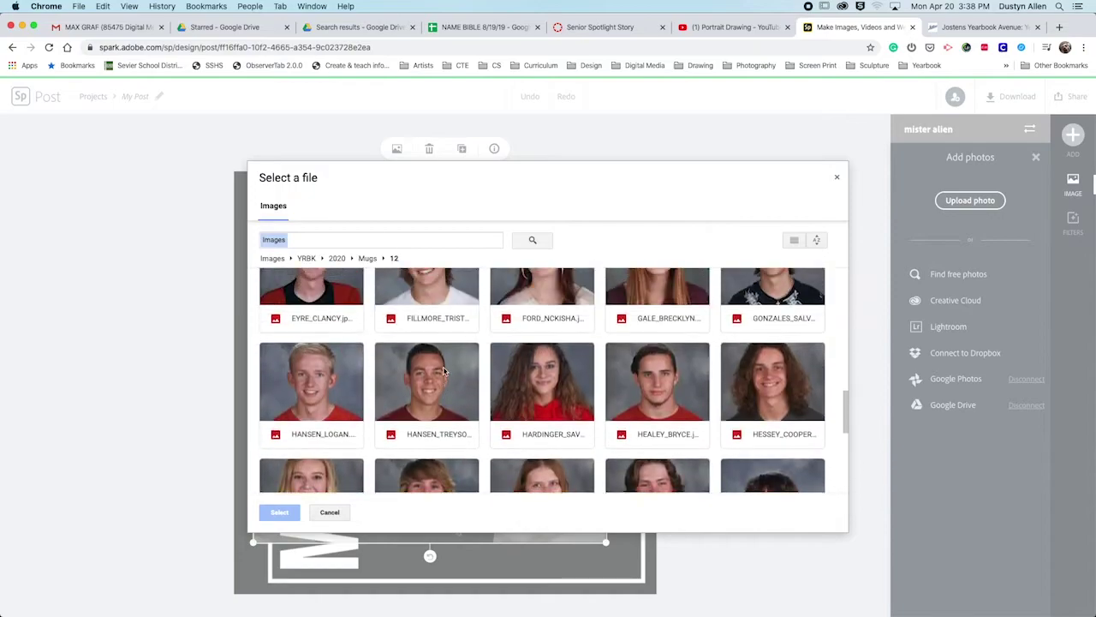
{"action": "scroll", "coordinate": [444, 370], "scroll_direction": "up", "scroll_amount": 2}
{"action": "scroll", "coordinate": [443, 370], "scroll_direction": "up", "scroll_amount": 2}
{"action": "scroll", "coordinate": [444, 370], "scroll_direction": "up", "scroll_amount": 2}
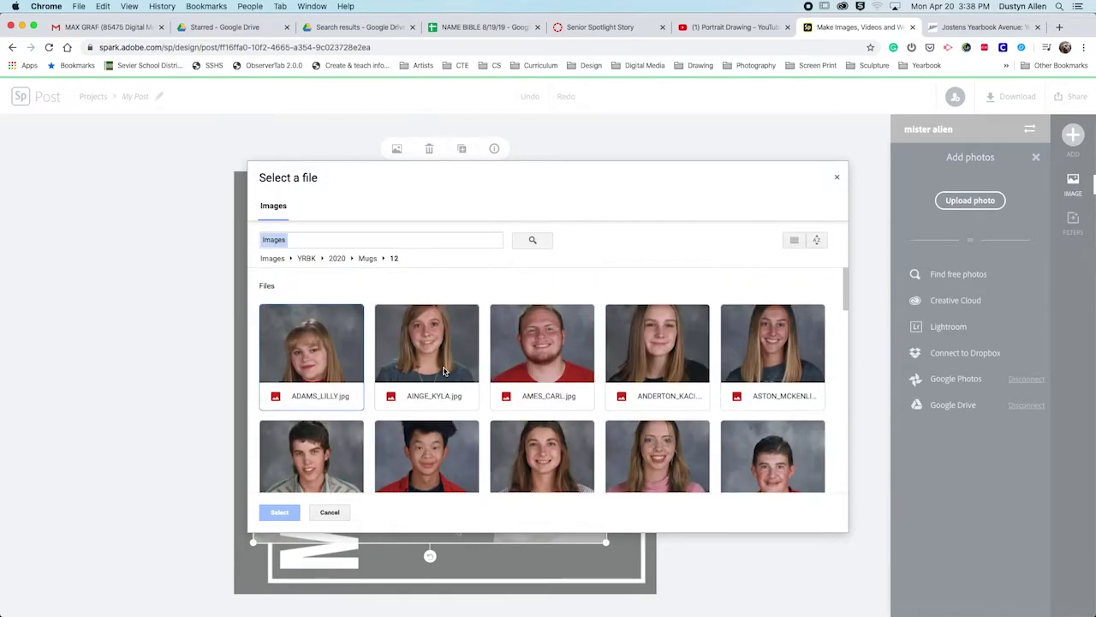
{"action": "scroll", "coordinate": [443, 370], "scroll_direction": "down", "scroll_amount": 1}
{"action": "scroll", "coordinate": [443, 370], "scroll_direction": "down", "scroll_amount": 3}
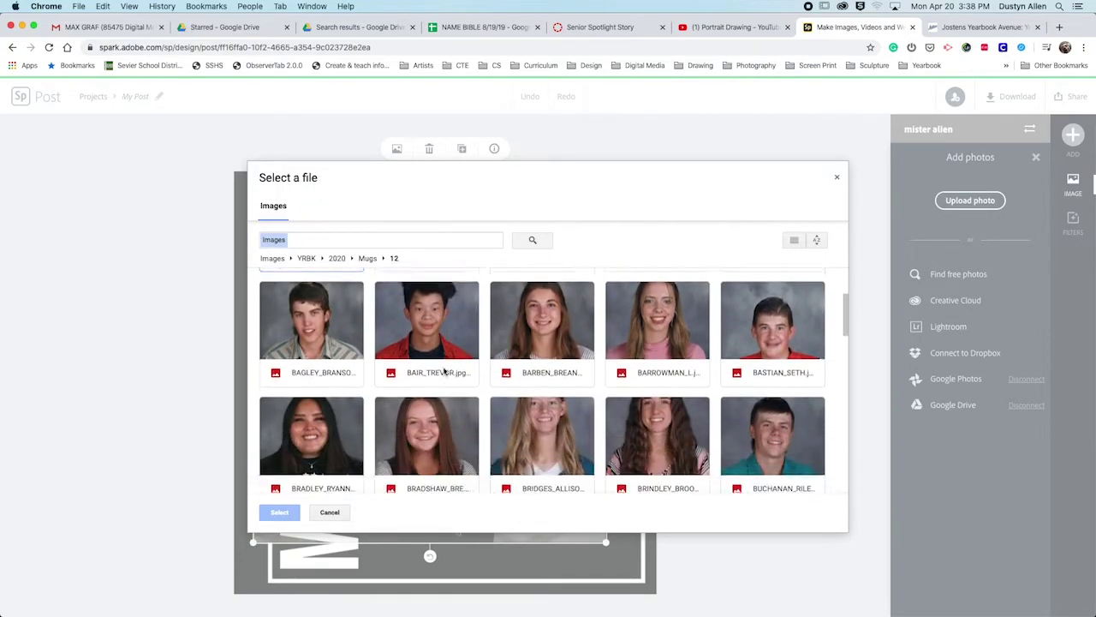
{"action": "scroll", "coordinate": [444, 370], "scroll_direction": "down", "scroll_amount": 1}
{"action": "scroll", "coordinate": [443, 370], "scroll_direction": "down", "scroll_amount": 1}
{"action": "scroll", "coordinate": [443, 370], "scroll_direction": "down", "scroll_amount": 2}
{"action": "scroll", "coordinate": [443, 370], "scroll_direction": "down", "scroll_amount": 3}
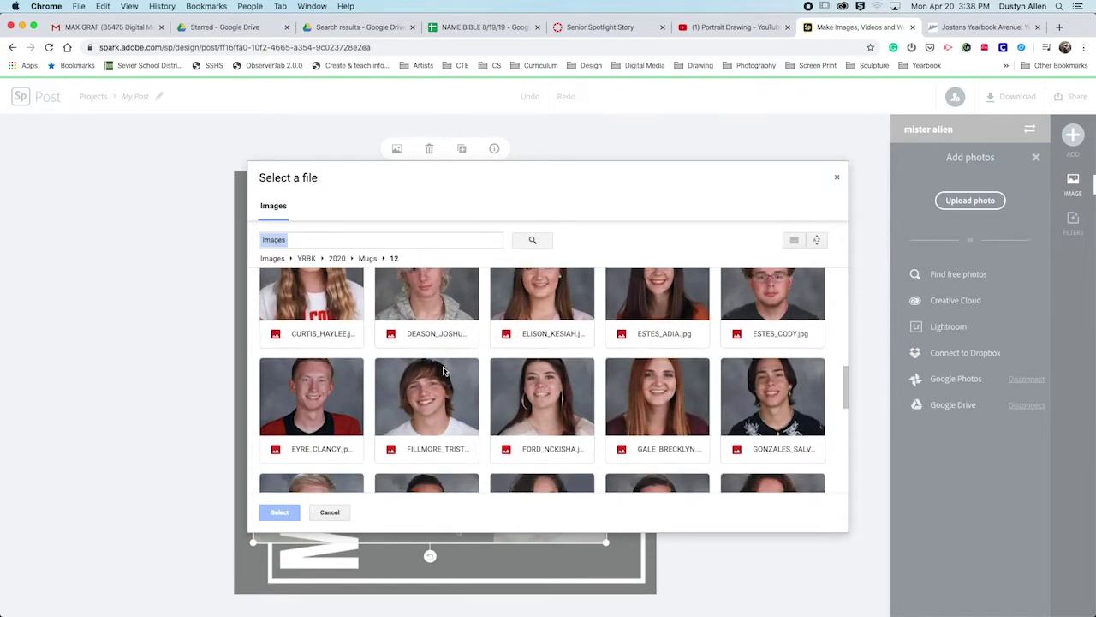
{"action": "scroll", "coordinate": [444, 370], "scroll_direction": "down", "scroll_amount": 2}
{"action": "scroll", "coordinate": [444, 370], "scroll_direction": "up", "scroll_amount": 1}
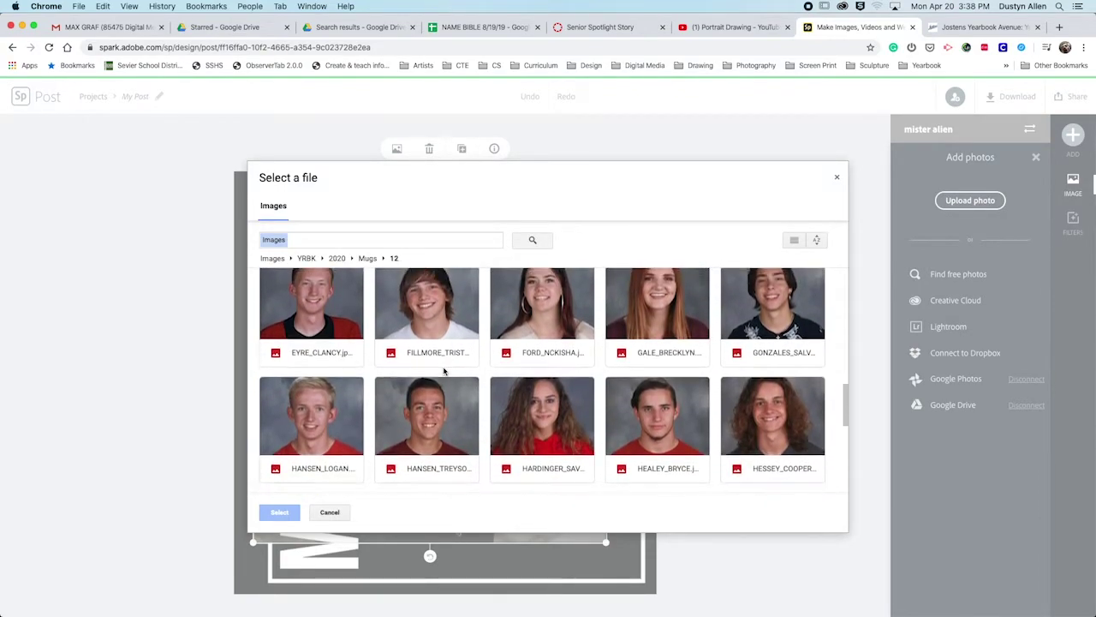
{"action": "scroll", "coordinate": [443, 370], "scroll_direction": "down", "scroll_amount": 2}
{"action": "scroll", "coordinate": [444, 370], "scroll_direction": "down", "scroll_amount": 2}
{"action": "scroll", "coordinate": [443, 370], "scroll_direction": "down", "scroll_amount": 1}
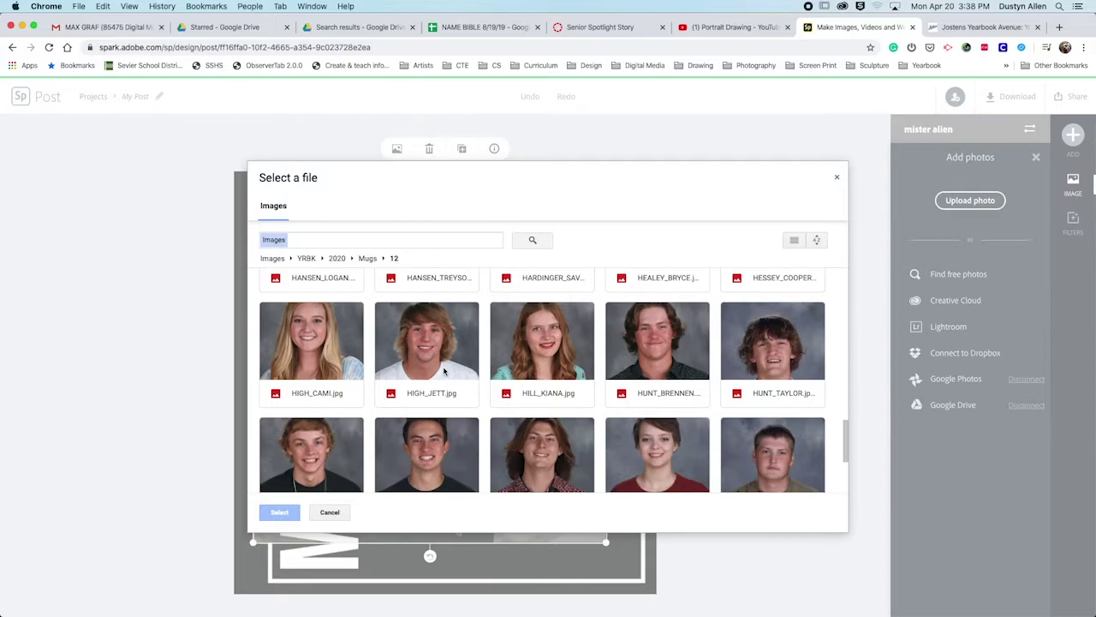
{"action": "left_click", "coordinate": [543, 340]}
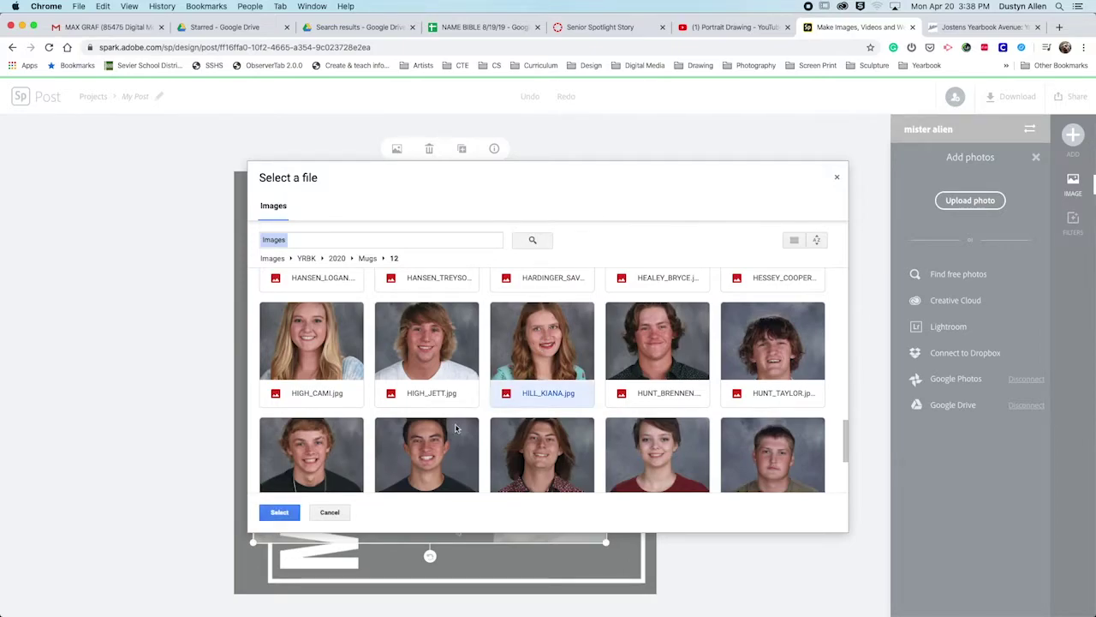
{"action": "left_click", "coordinate": [279, 512]}
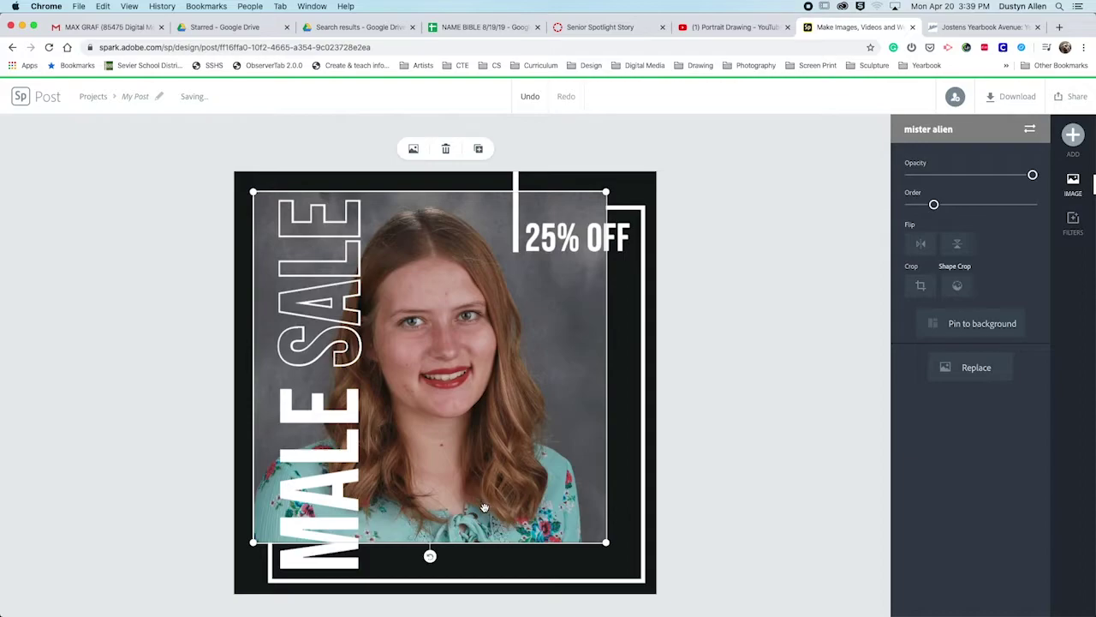
{"action": "left_click", "coordinate": [344, 510]}
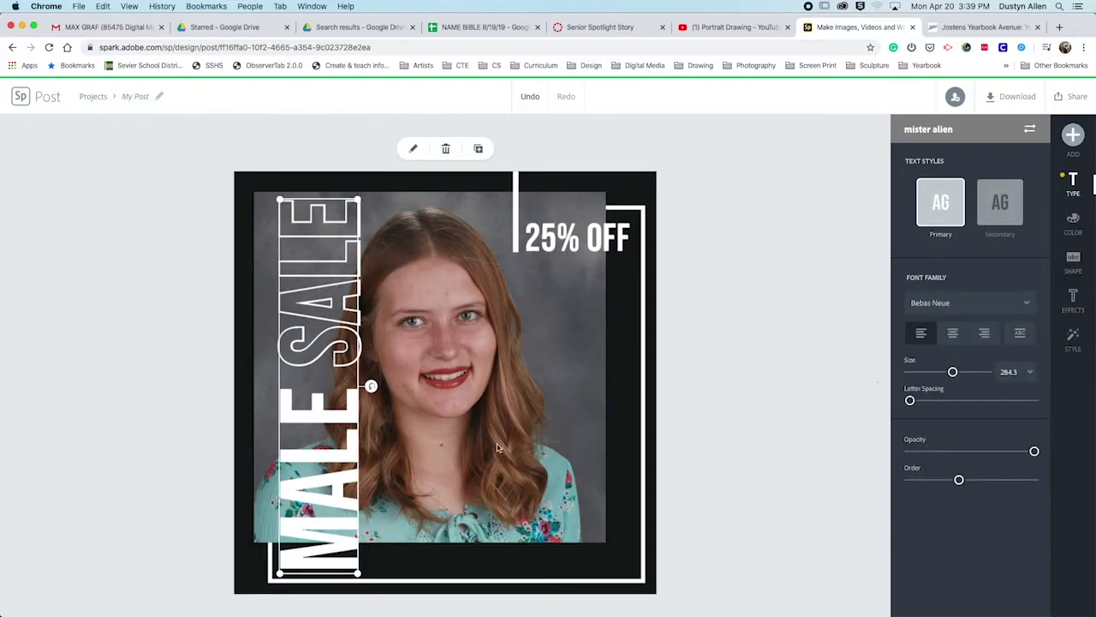
{"action": "double_click", "coordinate": [297, 425]}
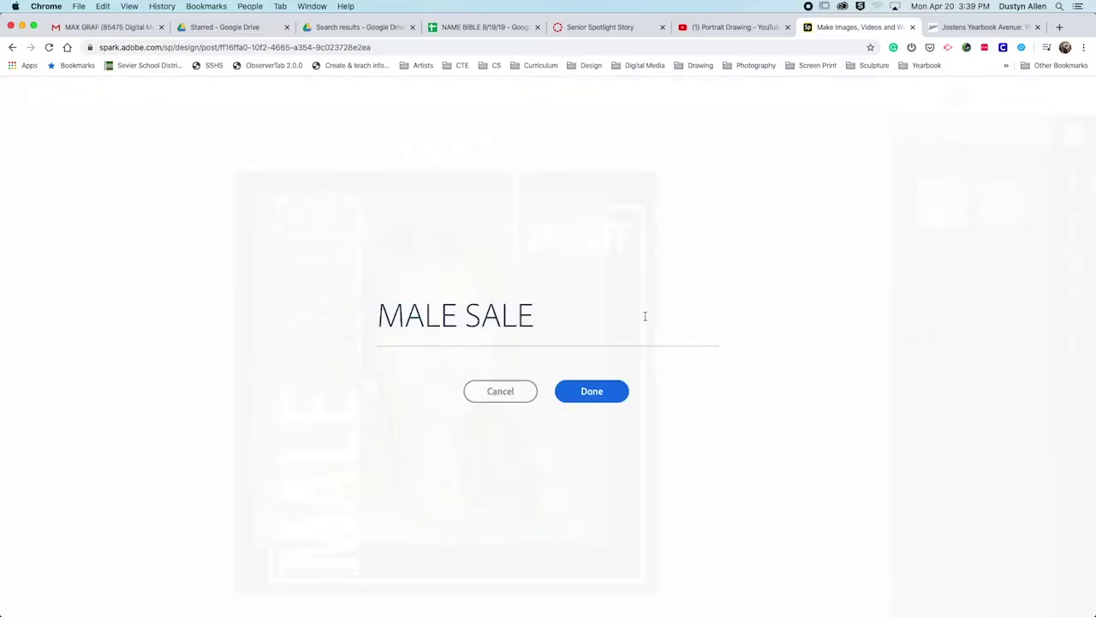
{"action": "left_click_drag", "start_coordinate": [546, 314], "coordinate": [354, 289]}
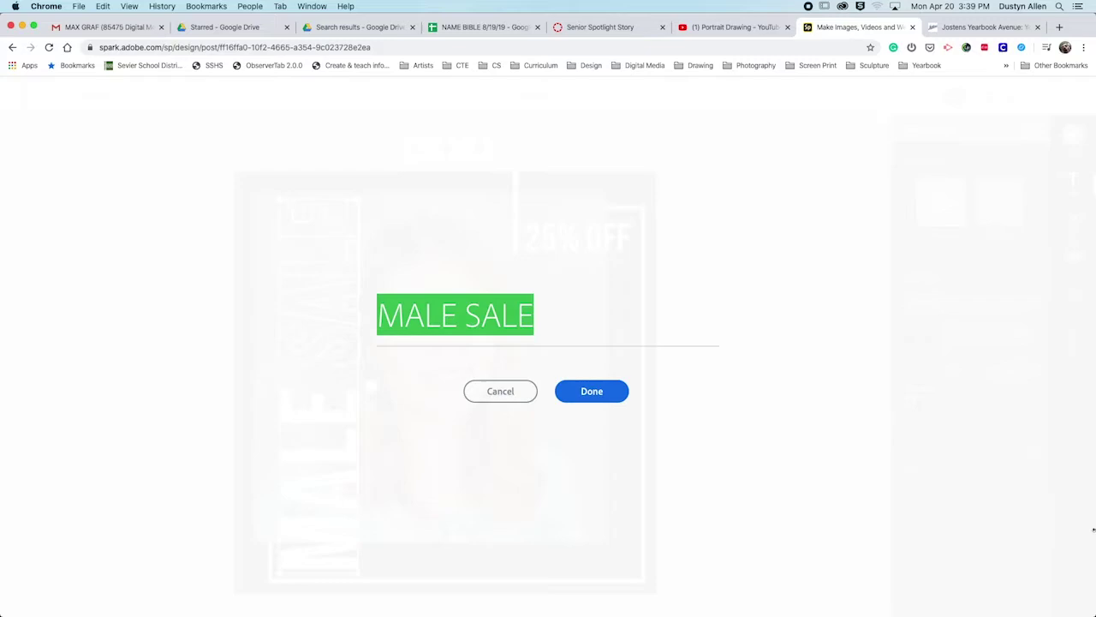
{"action": "type", "text": "Kiana"}
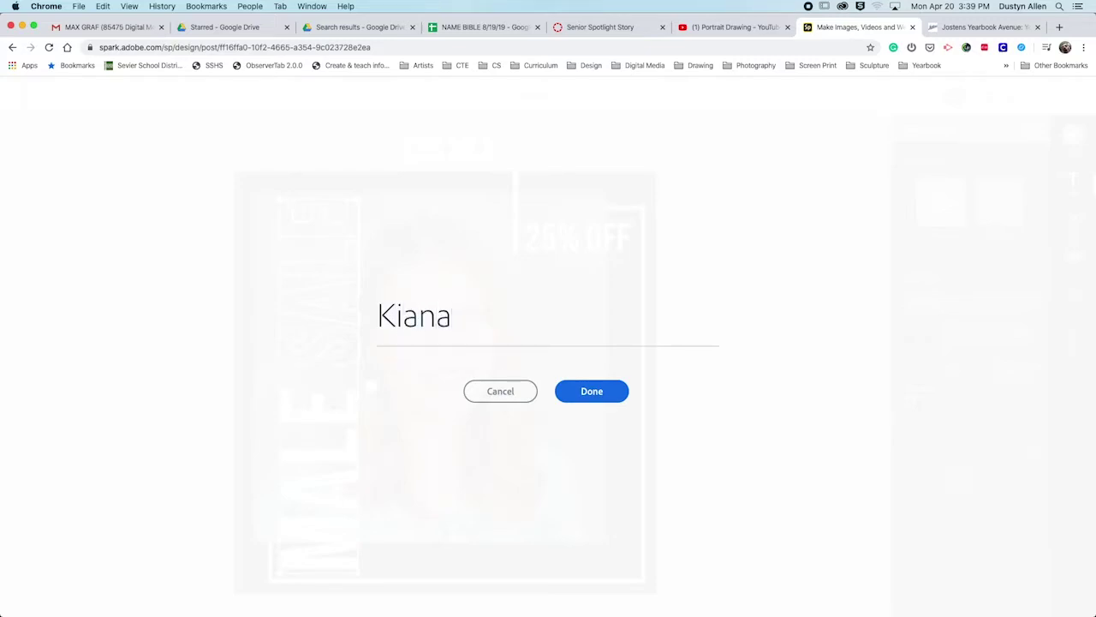
{"action": "key", "text": "BackSpace"}
{"action": "key", "text": "BackSpace"}
{"action": "key", "text": "BackSpace"}
{"action": "key", "text": "BackSpace"}
{"action": "type", "text": "IANA"}
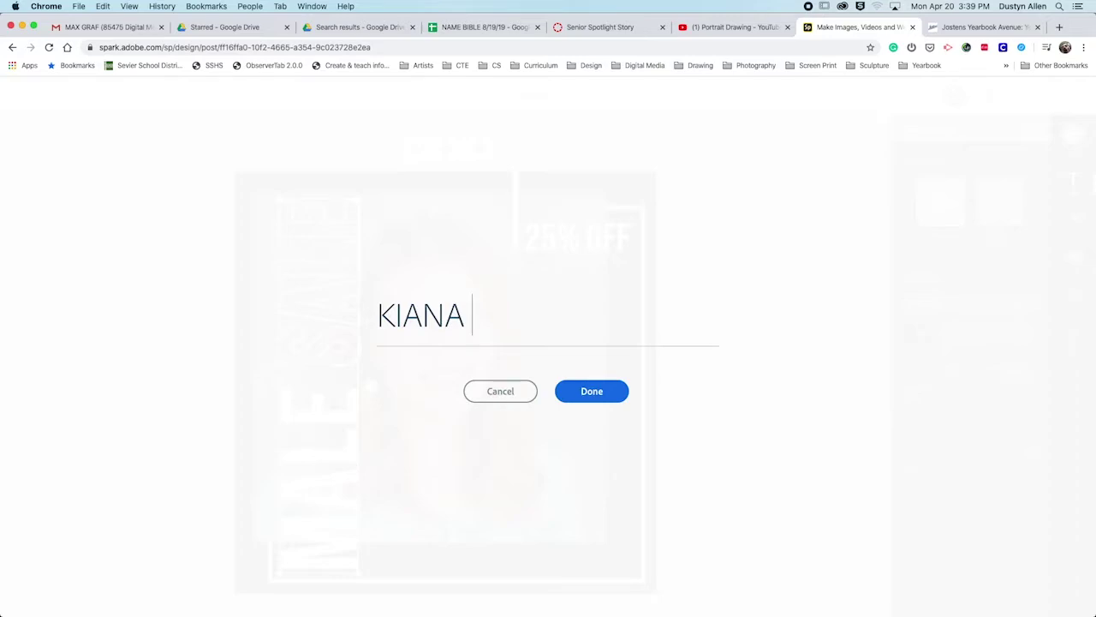
{"action": "type", "text": " H"}
{"action": "type", "text": "ILL"}
{"action": "left_click", "coordinate": [578, 392]}
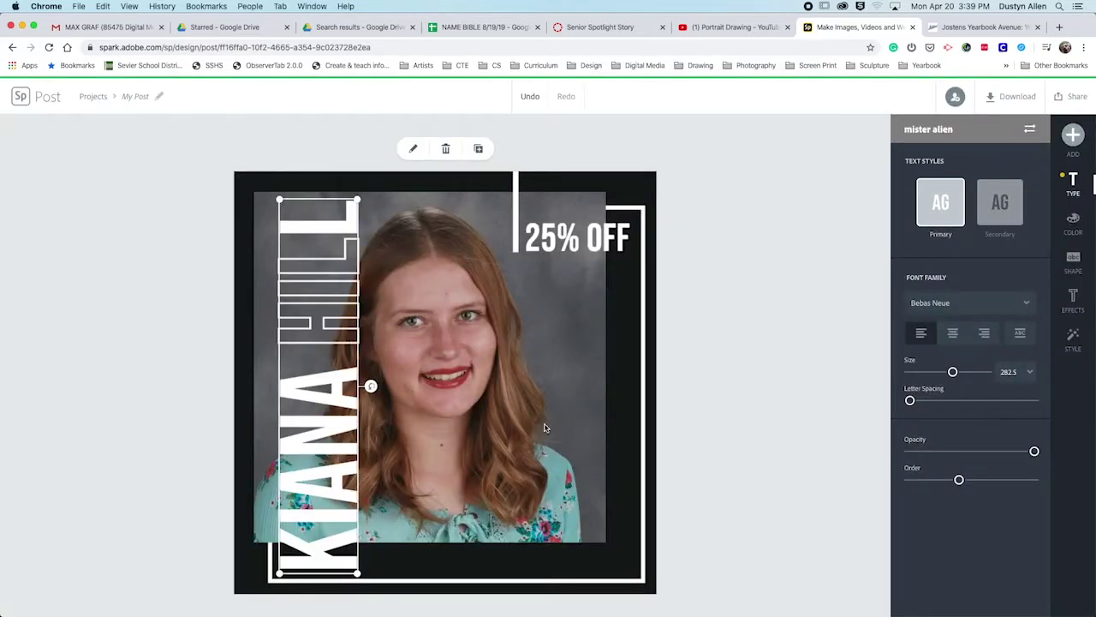
Change the 25% OFF label text to 2020
{"action": "left_click", "coordinate": [572, 243]}
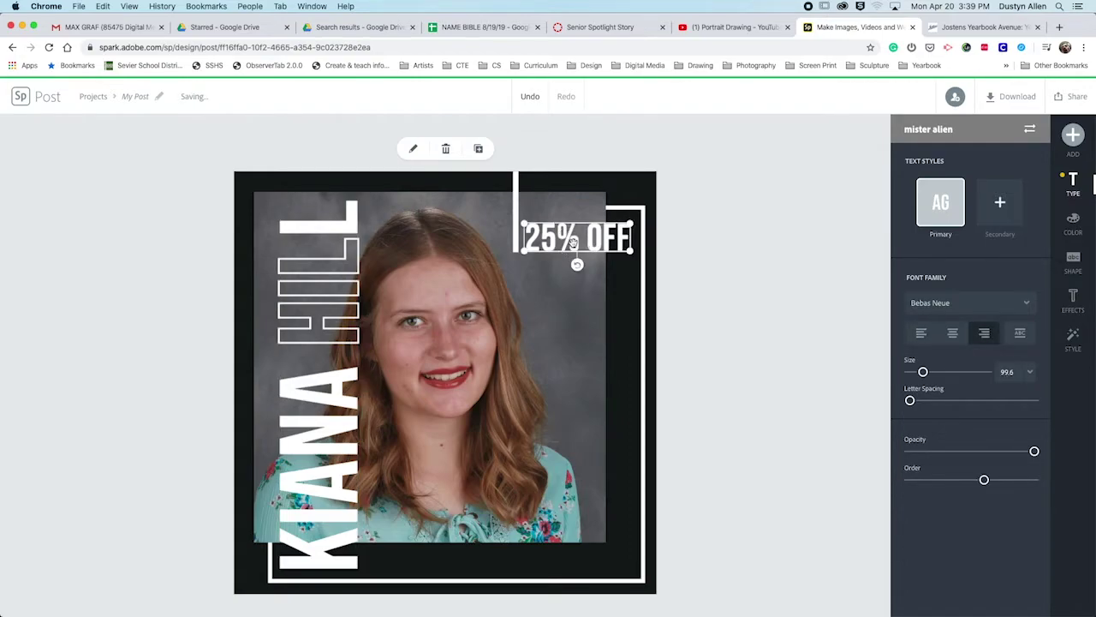
{"action": "left_click", "coordinate": [549, 242]}
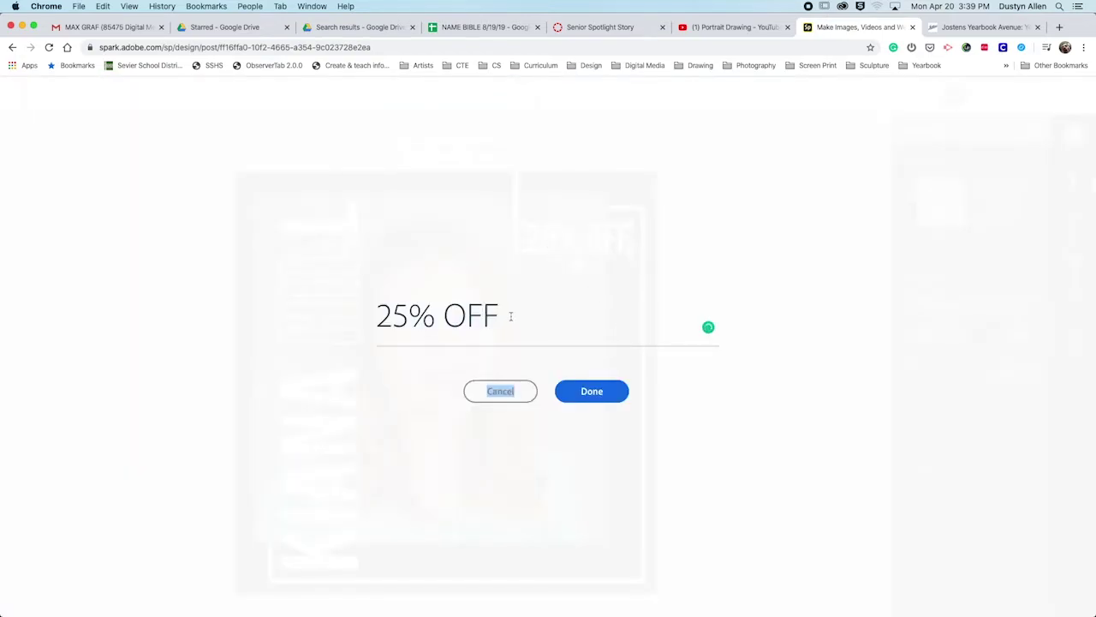
{"action": "left_click_drag", "start_coordinate": [502, 315], "coordinate": [245, 269]}
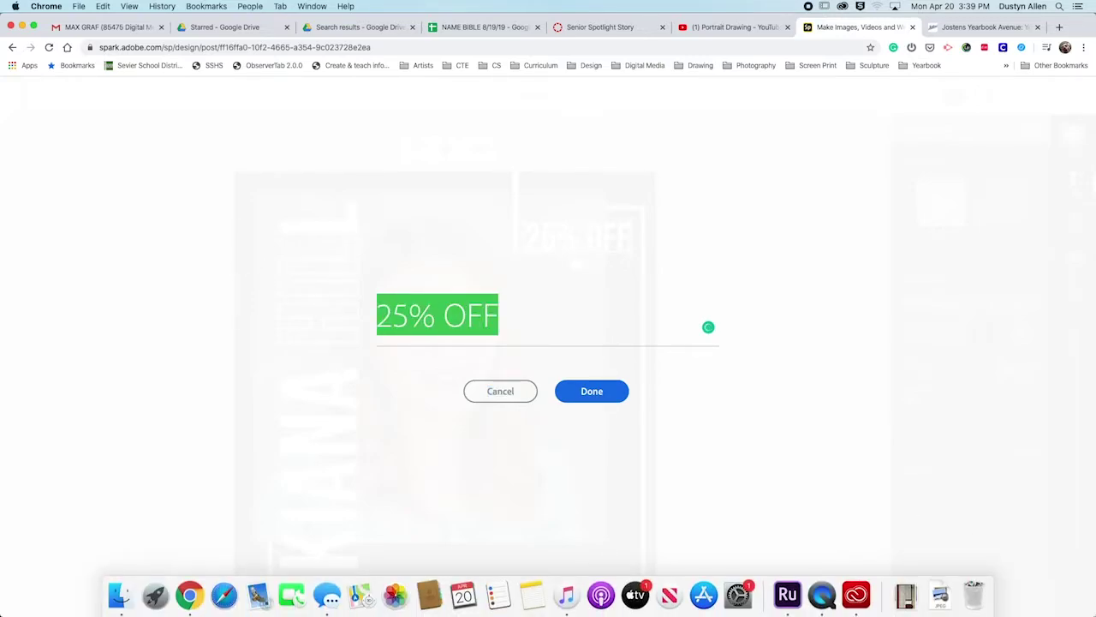
{"action": "type", "text": "29"}
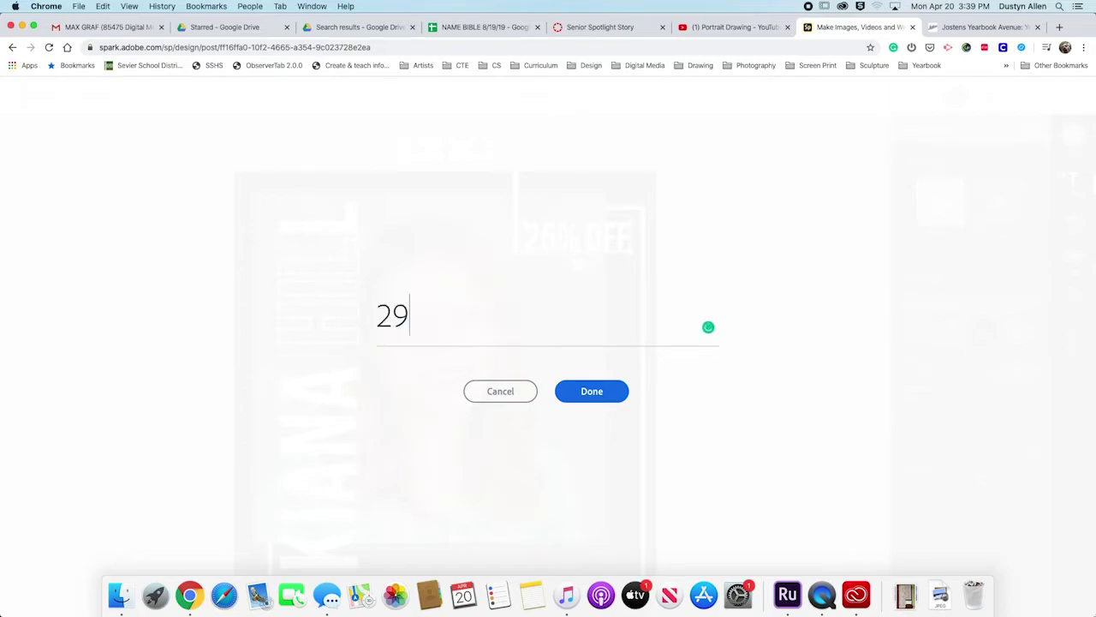
{"action": "key", "text": "BackSpace"}
{"action": "type", "text": "2"}
{"action": "key", "text": "BackSpace"}
{"action": "key", "text": "BackSpace"}
{"action": "type", "text": "2020"}
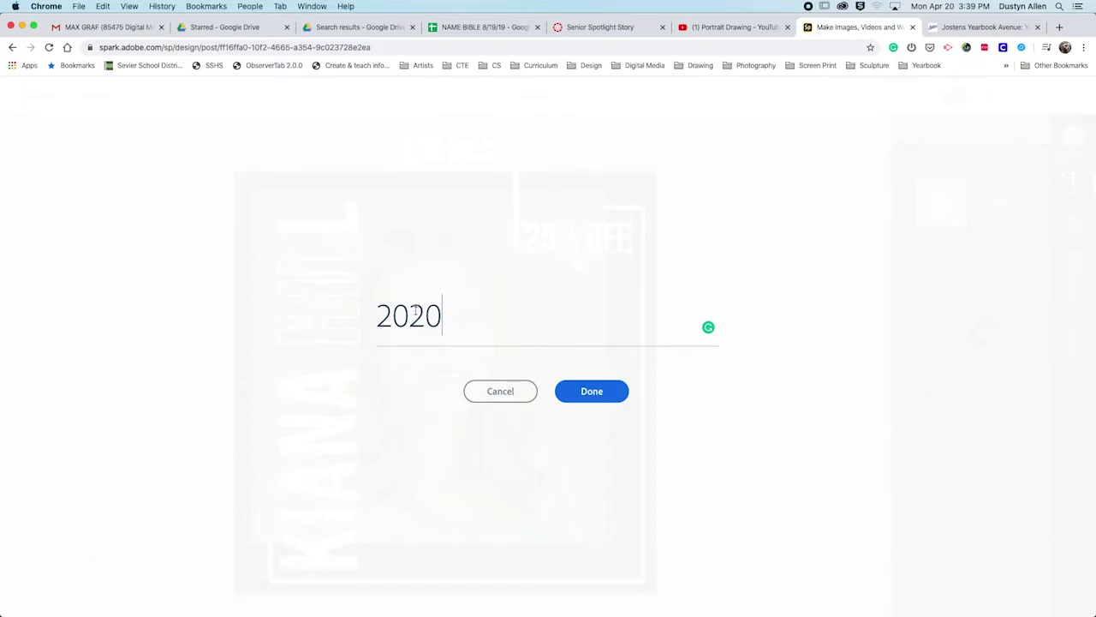
{"action": "left_click", "coordinate": [591, 392]}
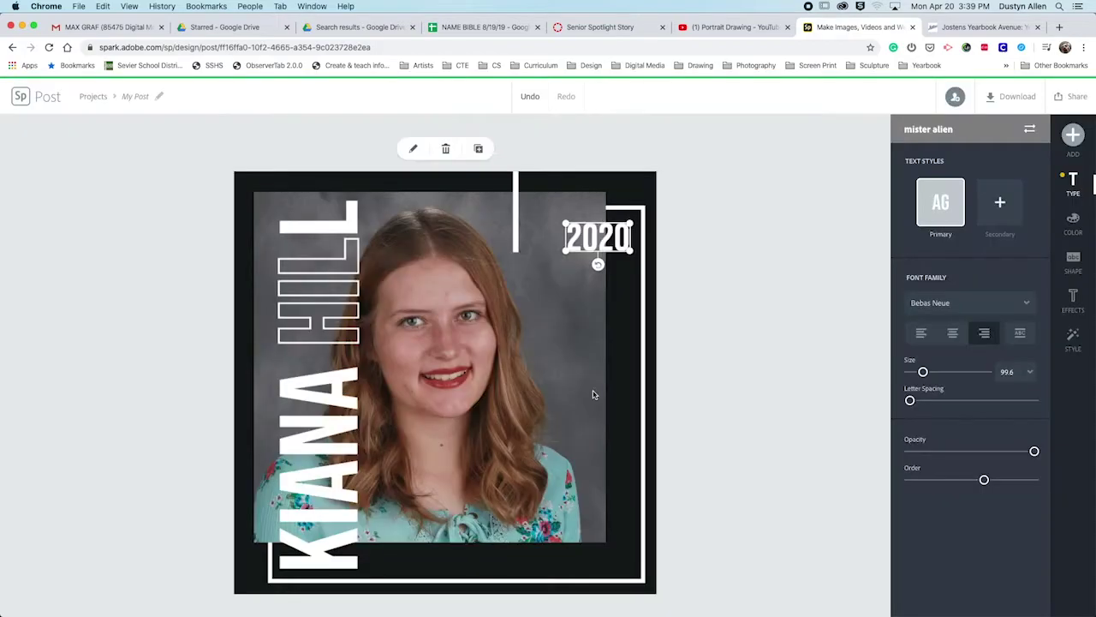
Replace the 2020 label with the word SENIOR
{"action": "double_click", "coordinate": [602, 237]}
{"action": "left_click_drag", "start_coordinate": [445, 315], "coordinate": [314, 310]}
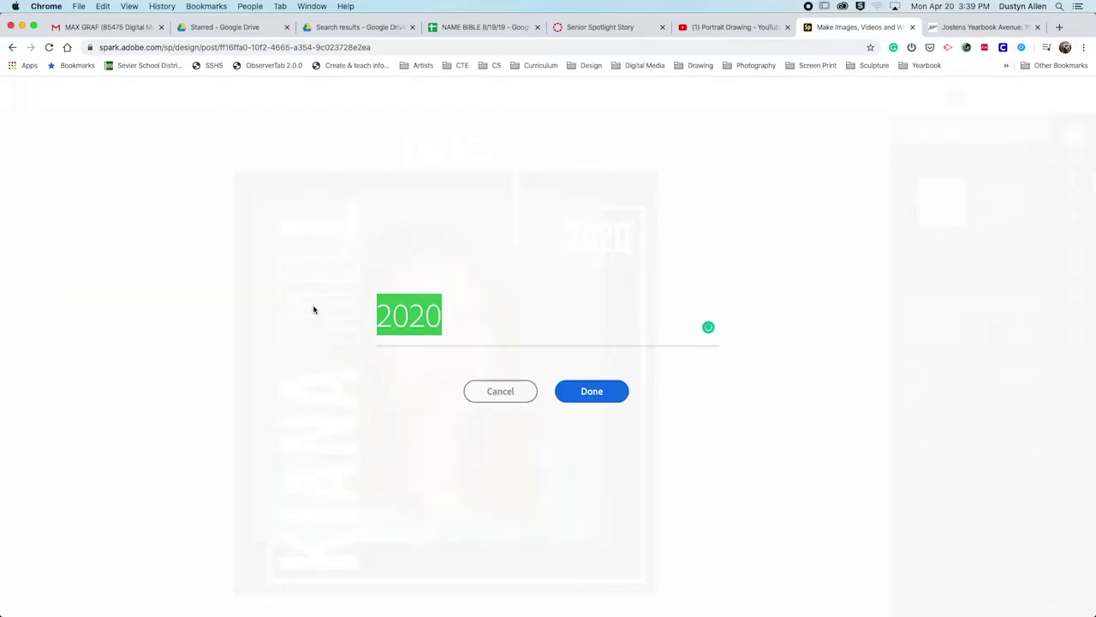
{"action": "type", "text": "SENIO"}
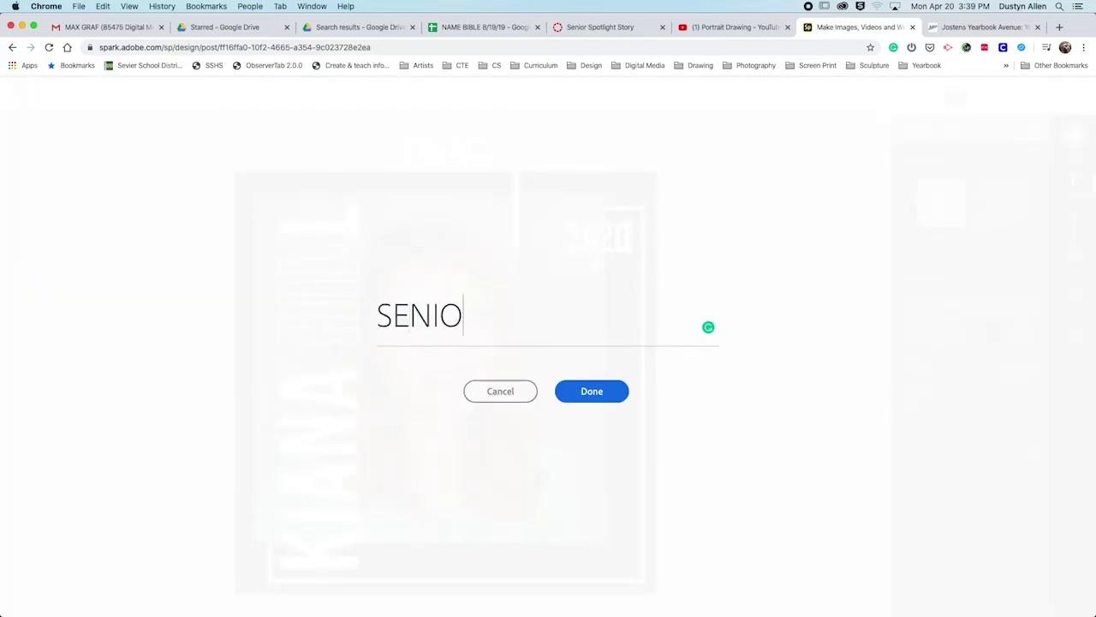
{"action": "type", "text": "R"}
{"action": "key", "text": "BackSpace"}
{"action": "key", "text": "BackSpace"}
{"action": "key", "text": "BackSpace"}
{"action": "key", "text": "BackSpace"}
{"action": "key", "text": "BackSpace"}
{"action": "key", "text": "BackSpace"}
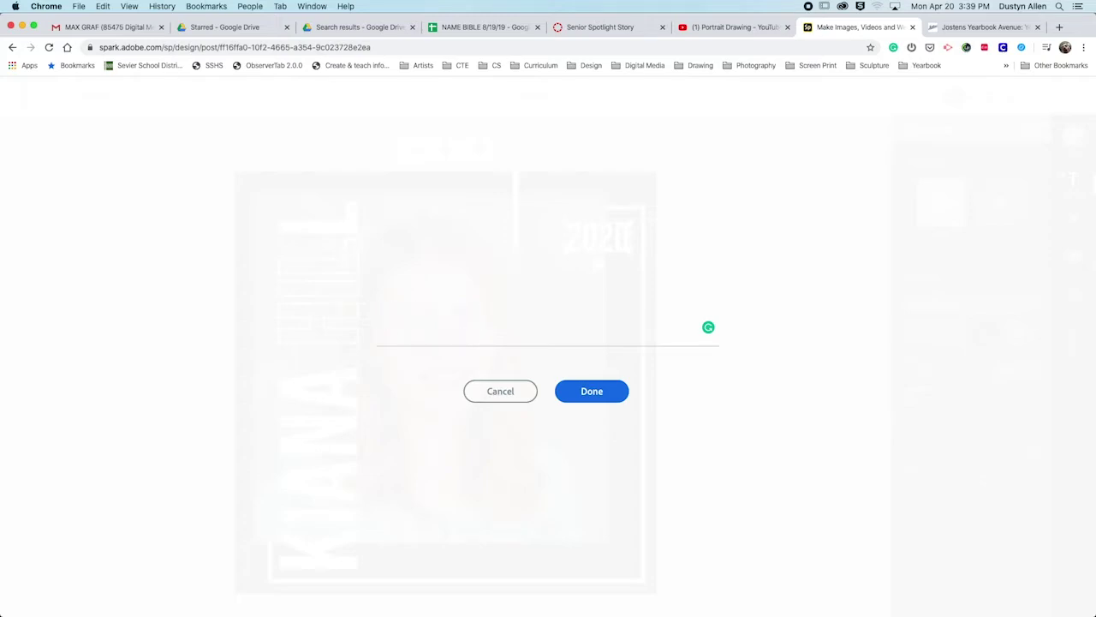
{"action": "type", "text": "sen"}
{"action": "type", "text": "ior"}
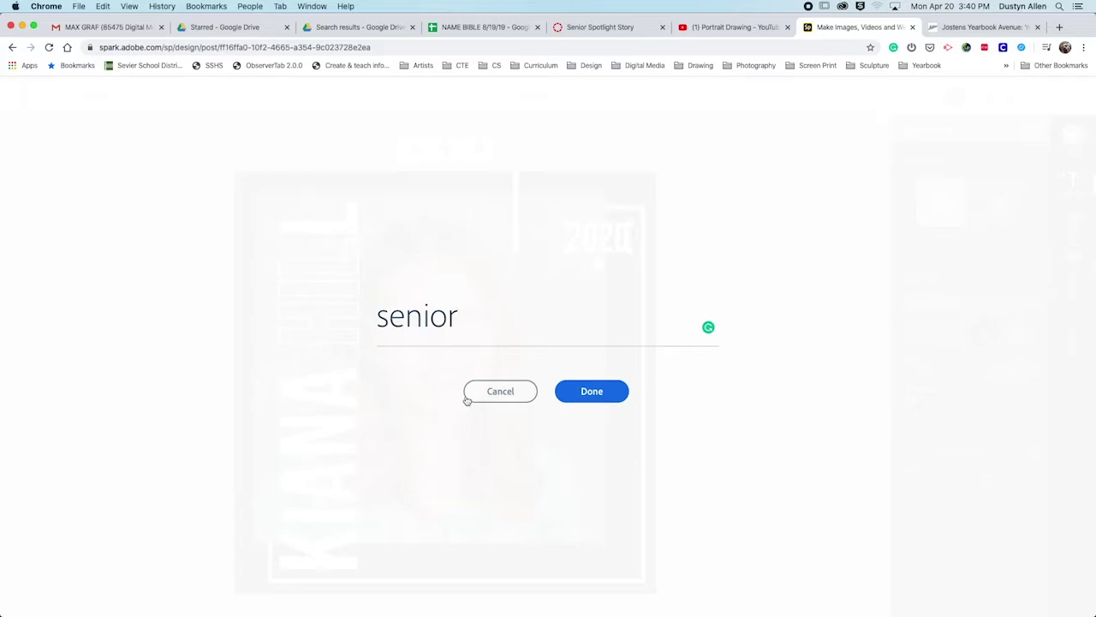
{"action": "left_click", "coordinate": [601, 393]}
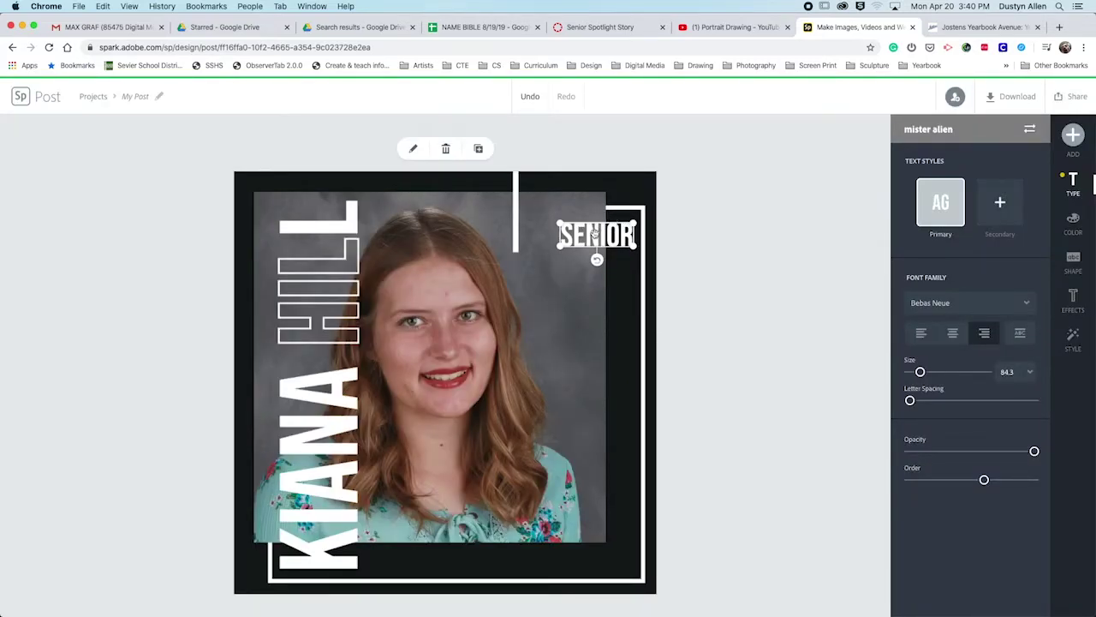
Nudge the SENIOR label left and slightly up onto the photo's right-edge guide
{"action": "mouse_move", "coordinate": [602, 235]}
{"action": "left_mouse_down"}
{"action": "mouse_move", "coordinate": [567, 229]}
{"action": "mouse_move", "coordinate": [571, 239]}
{"action": "left_mouse_up"}
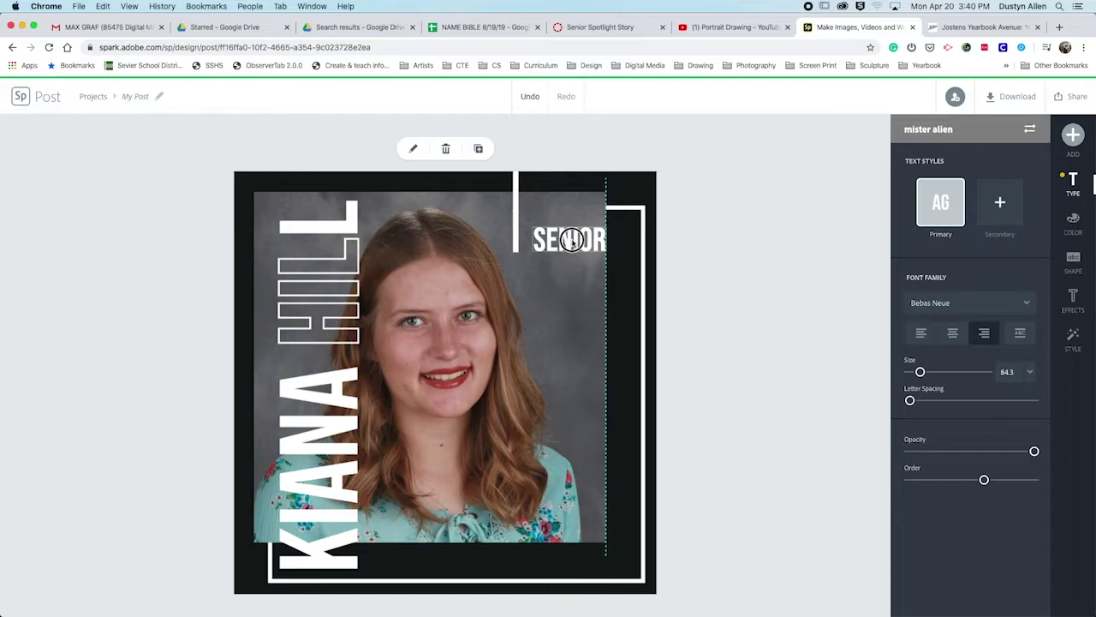
{"action": "left_click_drag", "start_coordinate": [571, 239], "coordinate": [571, 240]}
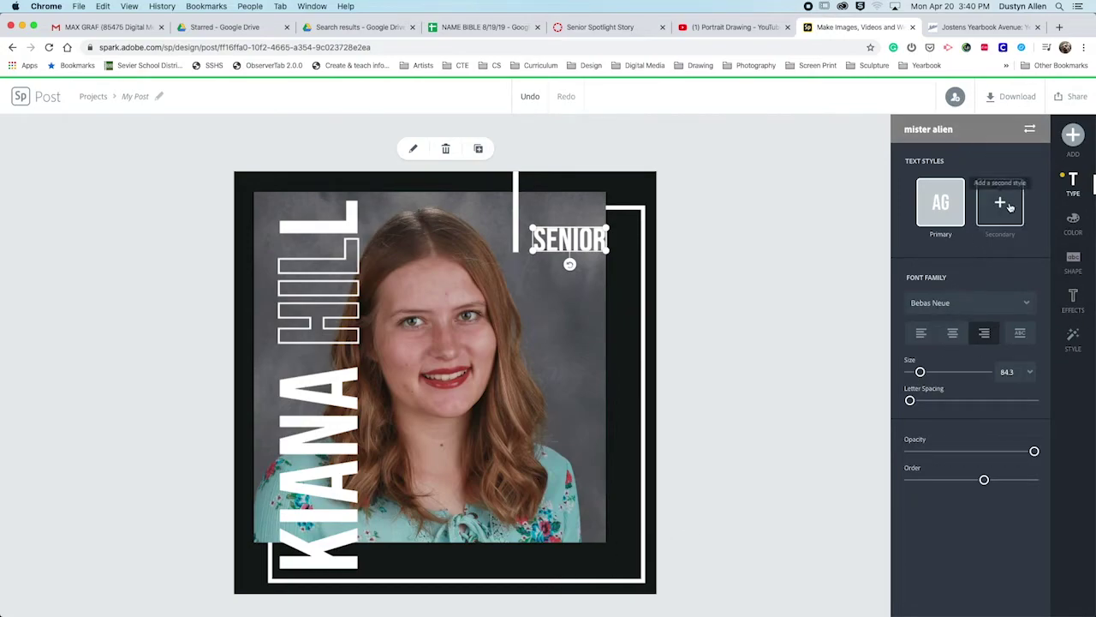
Add the white quote template 'I do know that for the sympathy of one' at the photo's lower right
{"action": "left_click", "coordinate": [1073, 137]}
{"action": "left_click", "coordinate": [908, 142]}
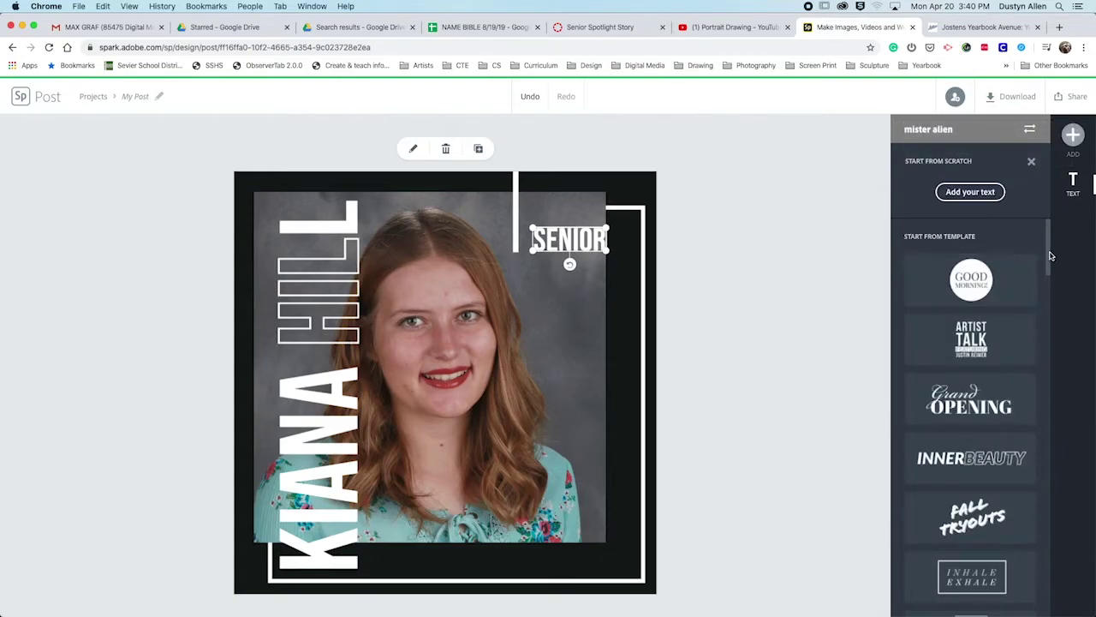
{"action": "left_click_drag", "start_coordinate": [1048, 248], "coordinate": [1028, 358]}
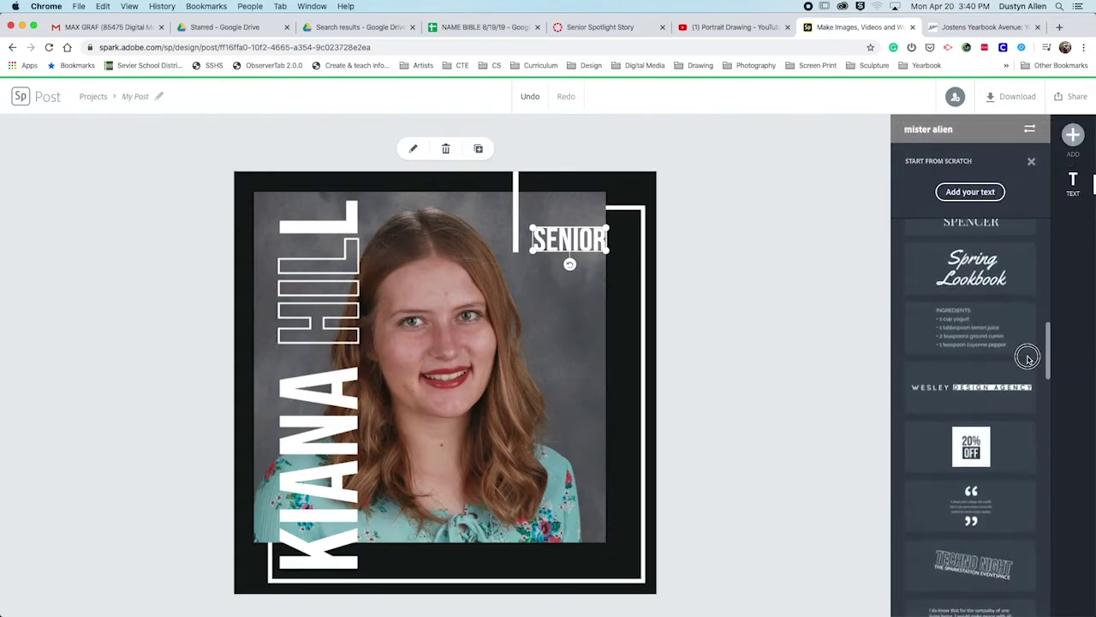
{"action": "left_click_drag", "start_coordinate": [1028, 358], "coordinate": [1023, 400]}
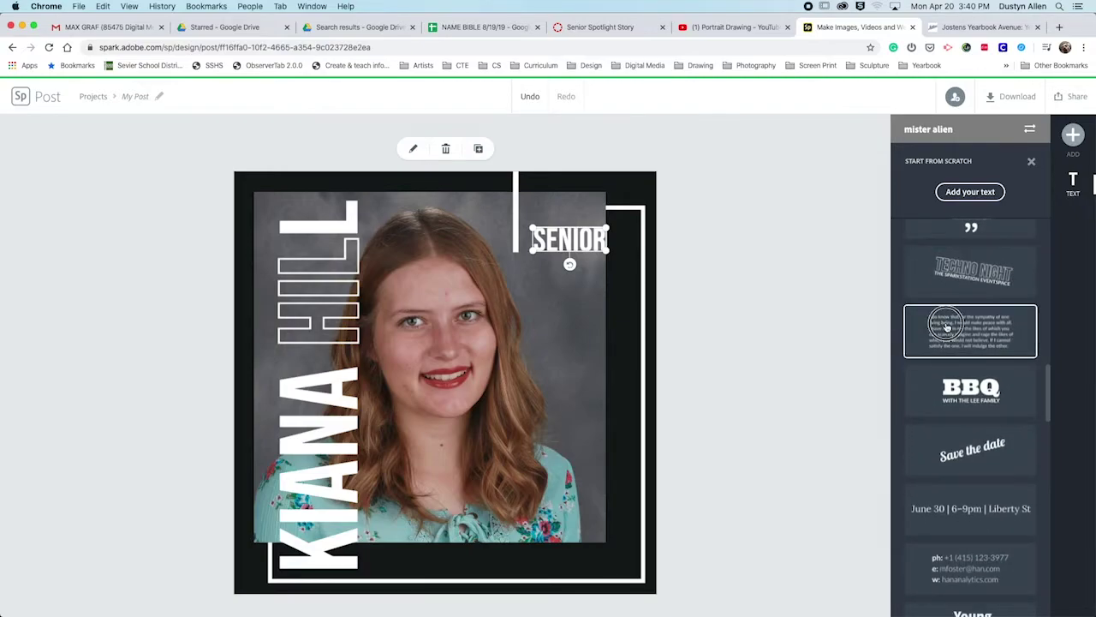
{"action": "scroll", "coordinate": [947, 327], "scroll_direction": "down", "scroll_amount": 1}
{"action": "mouse_move", "coordinate": [947, 327]}
{"action": "left_mouse_down"}
{"action": "mouse_move", "coordinate": [505, 473]}
{"action": "mouse_move", "coordinate": [974, 313]}
{"action": "left_mouse_up"}
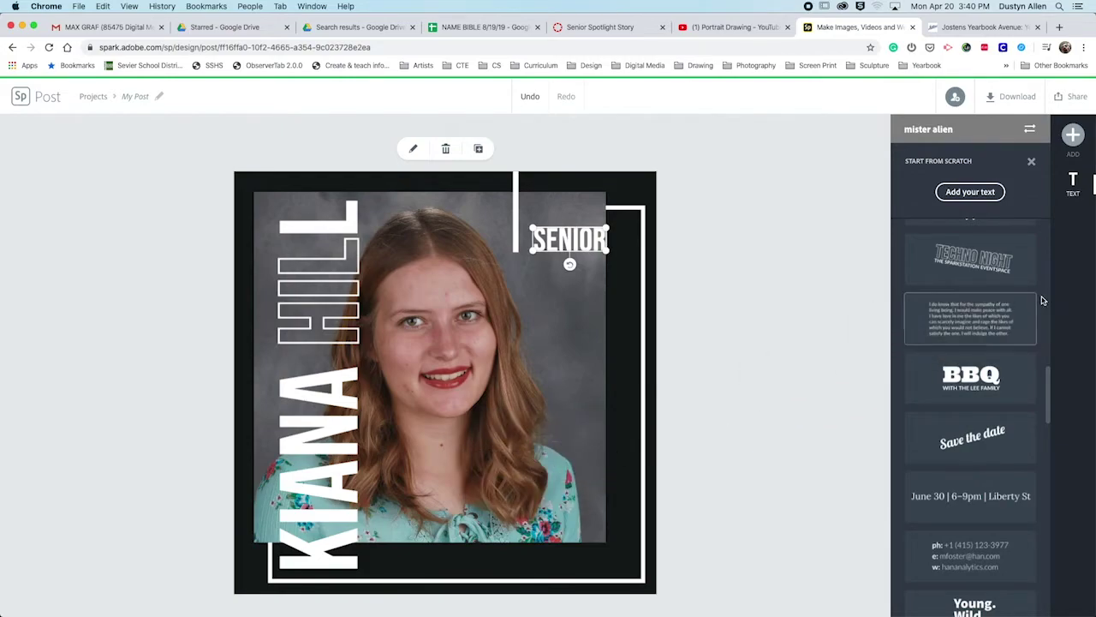
{"action": "left_click", "coordinate": [974, 314]}
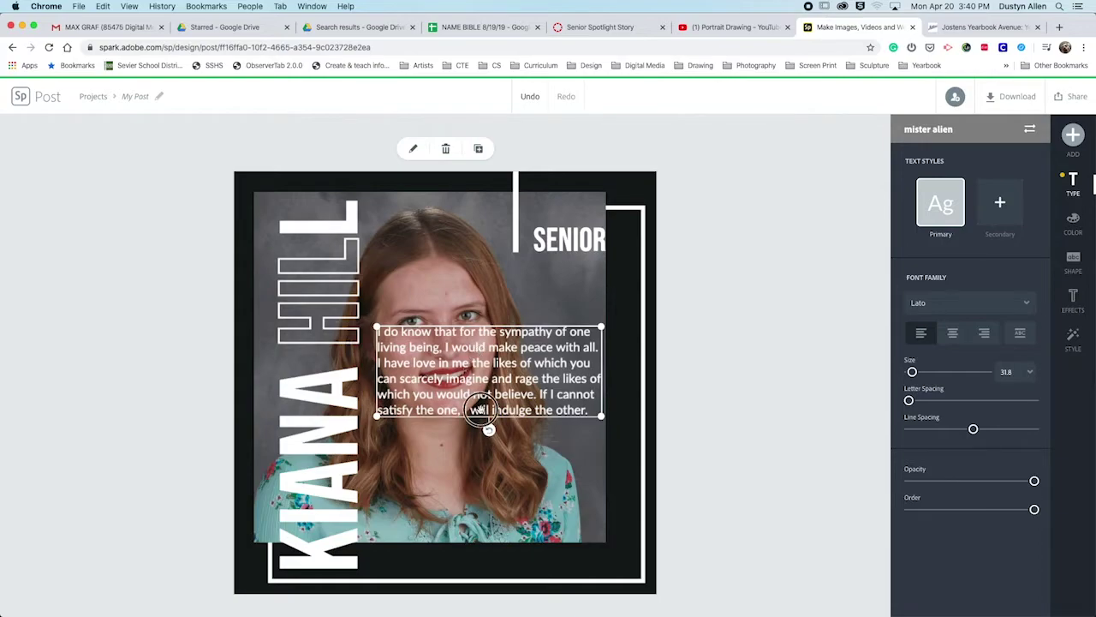
{"action": "left_click_drag", "start_coordinate": [477, 349], "coordinate": [486, 497]}
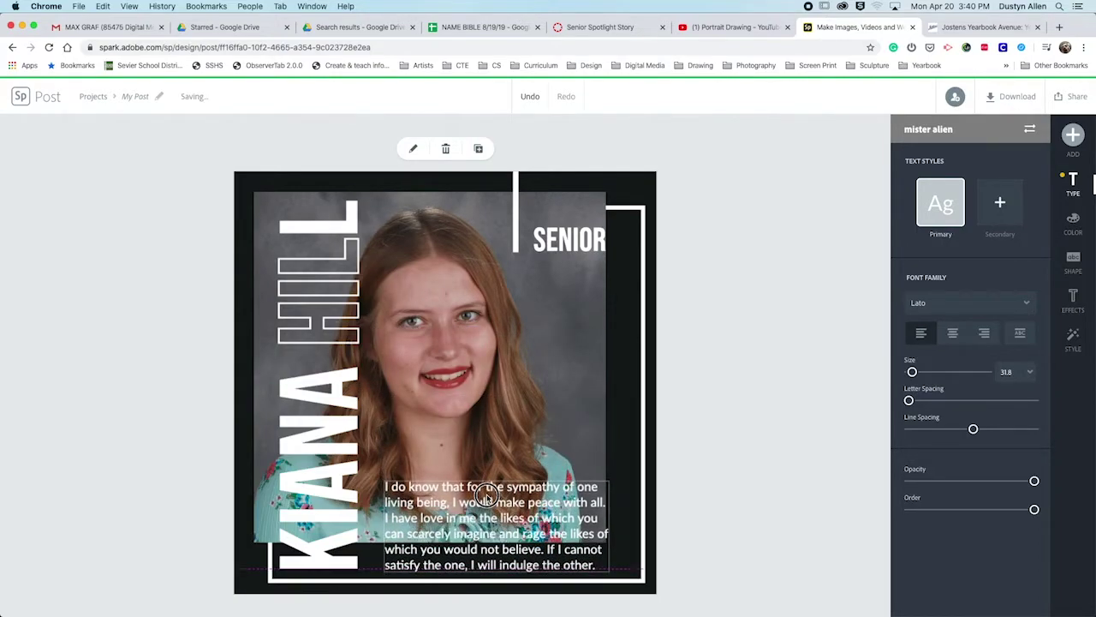
{"action": "left_click_drag", "start_coordinate": [487, 495], "coordinate": [514, 487]}
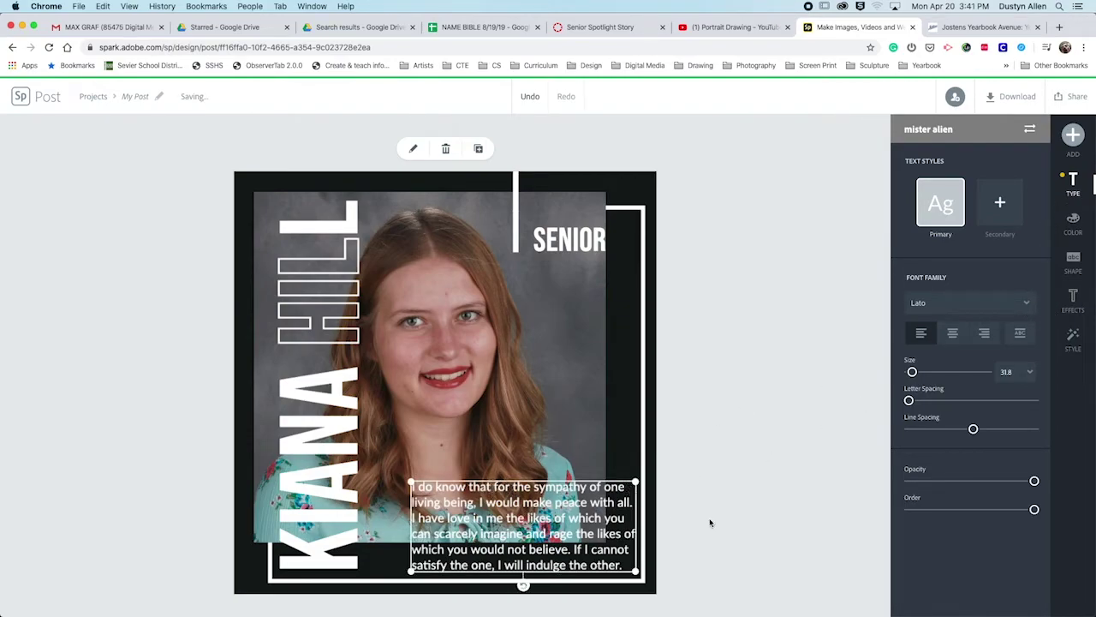
Give the quote a thin outlined notched ribbon backing shape with minimum padding
{"action": "left_click", "coordinate": [1075, 260]}
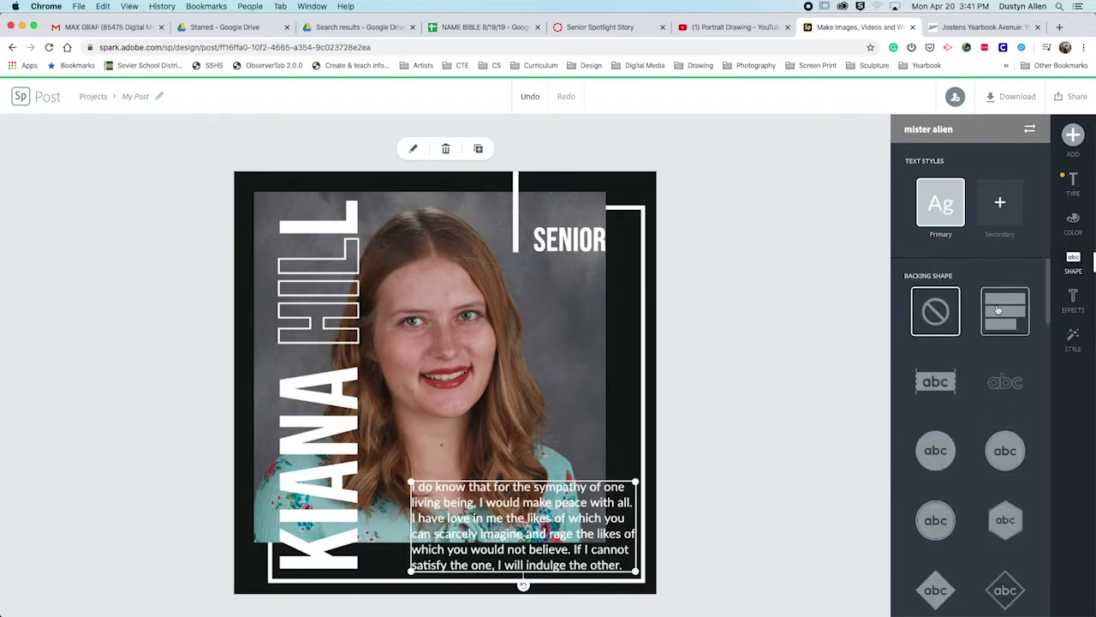
{"action": "left_click", "coordinate": [998, 310]}
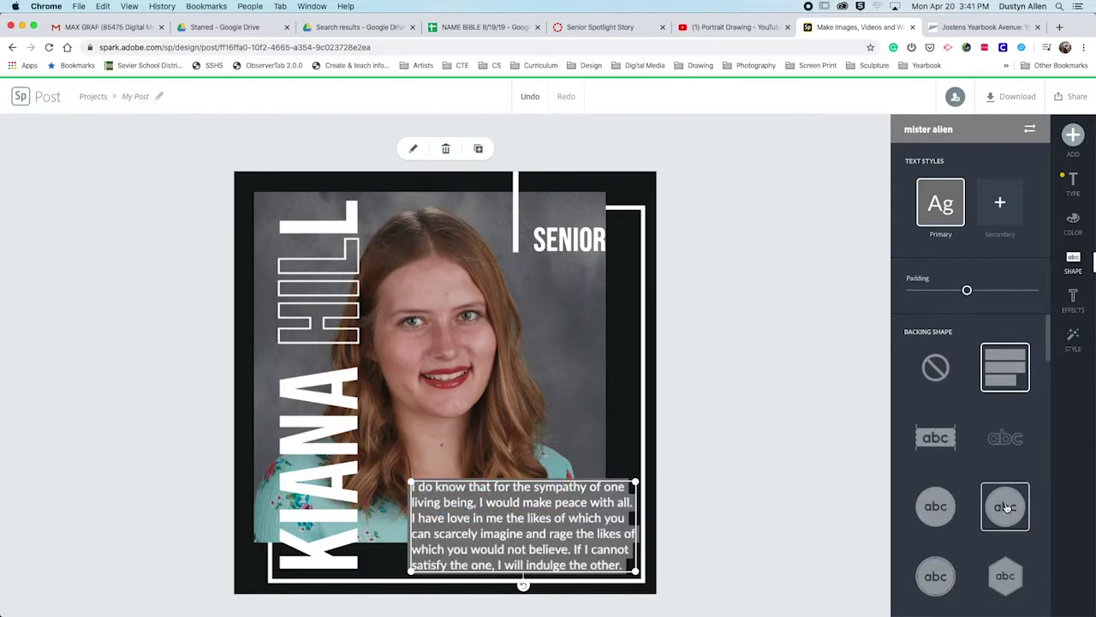
{"action": "left_click_drag", "start_coordinate": [1049, 330], "coordinate": [1022, 490]}
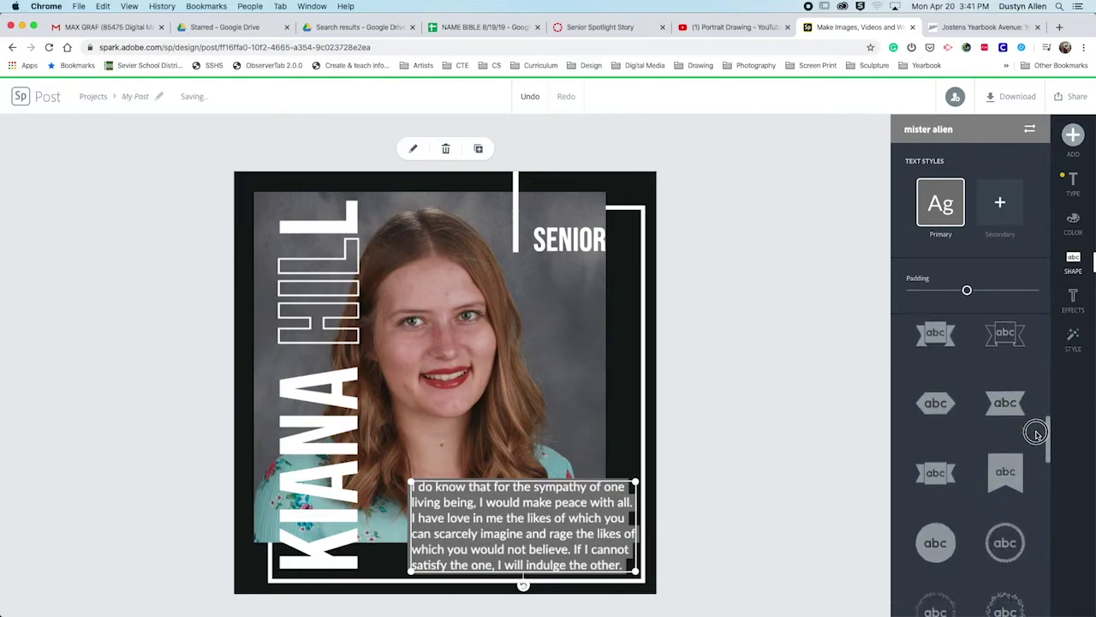
{"action": "scroll", "coordinate": [1022, 489], "scroll_direction": "down", "scroll_amount": 3}
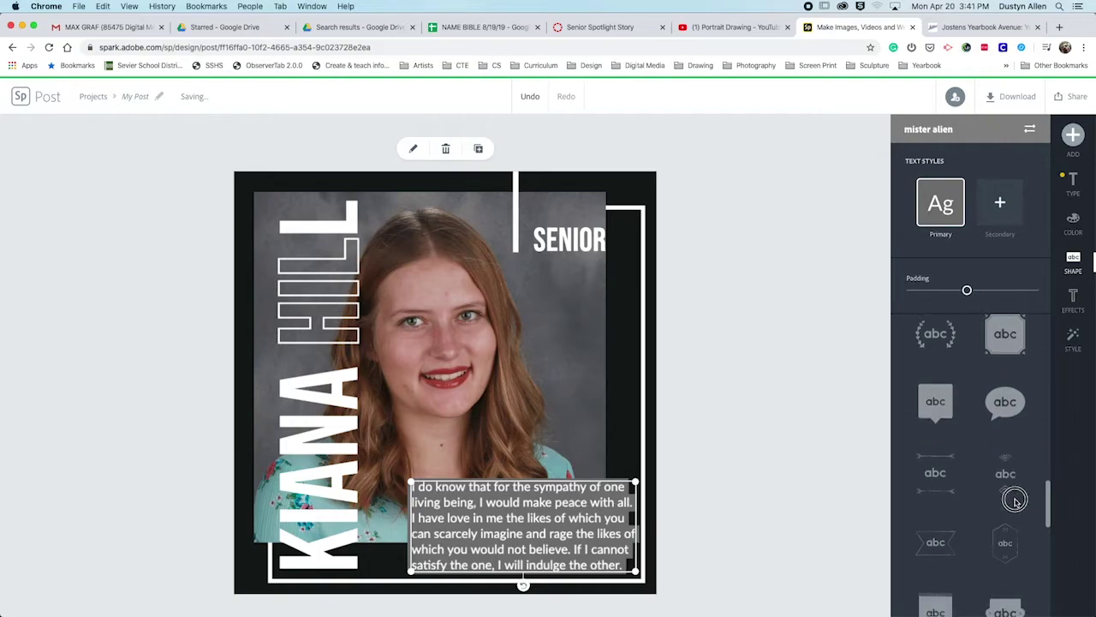
{"action": "left_click", "coordinate": [946, 426]}
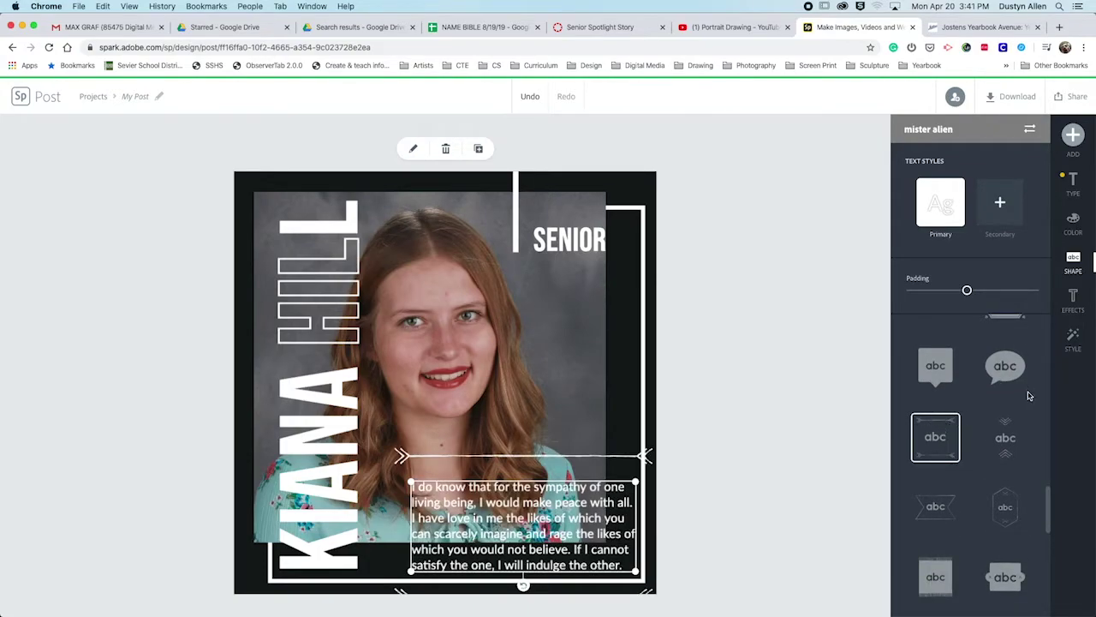
{"action": "left_click", "coordinate": [1013, 368]}
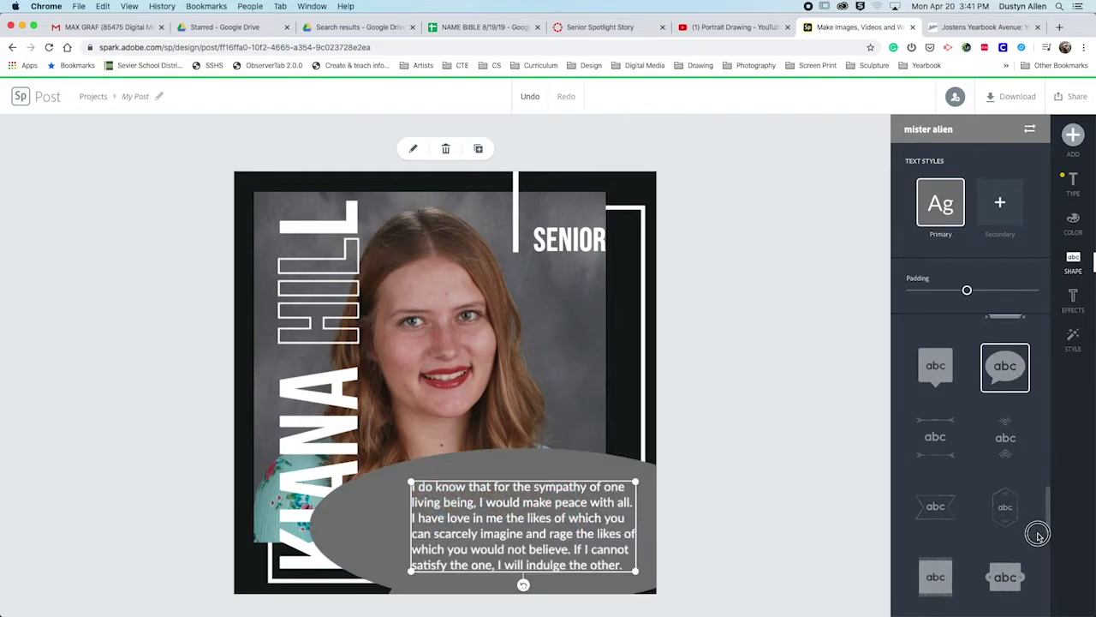
{"action": "left_click", "coordinate": [927, 506]}
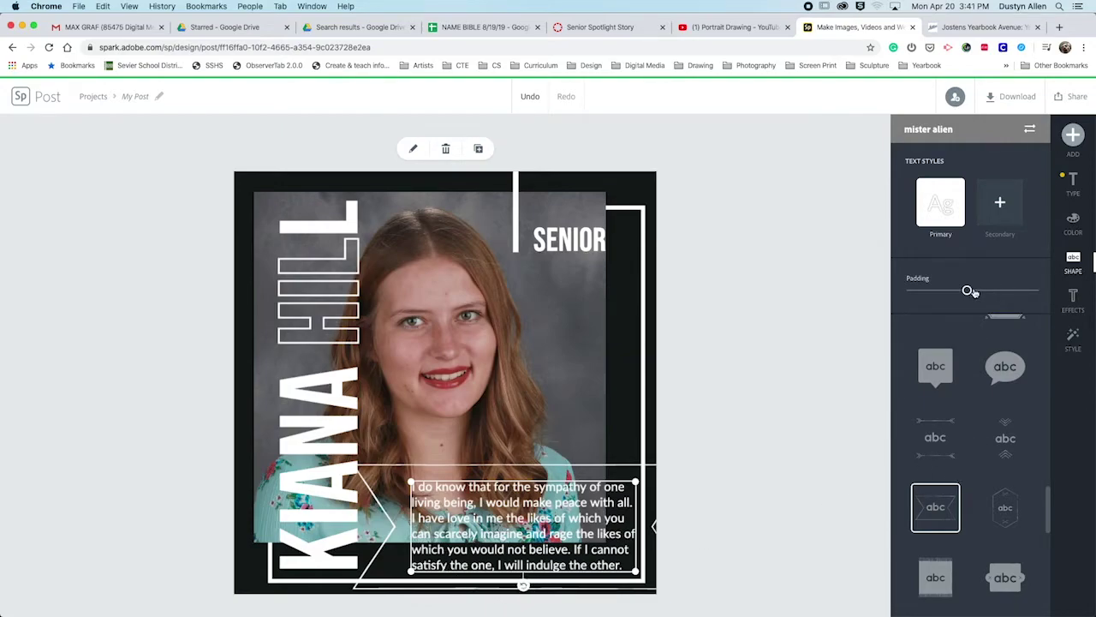
{"action": "left_click_drag", "start_coordinate": [968, 291], "coordinate": [844, 296]}
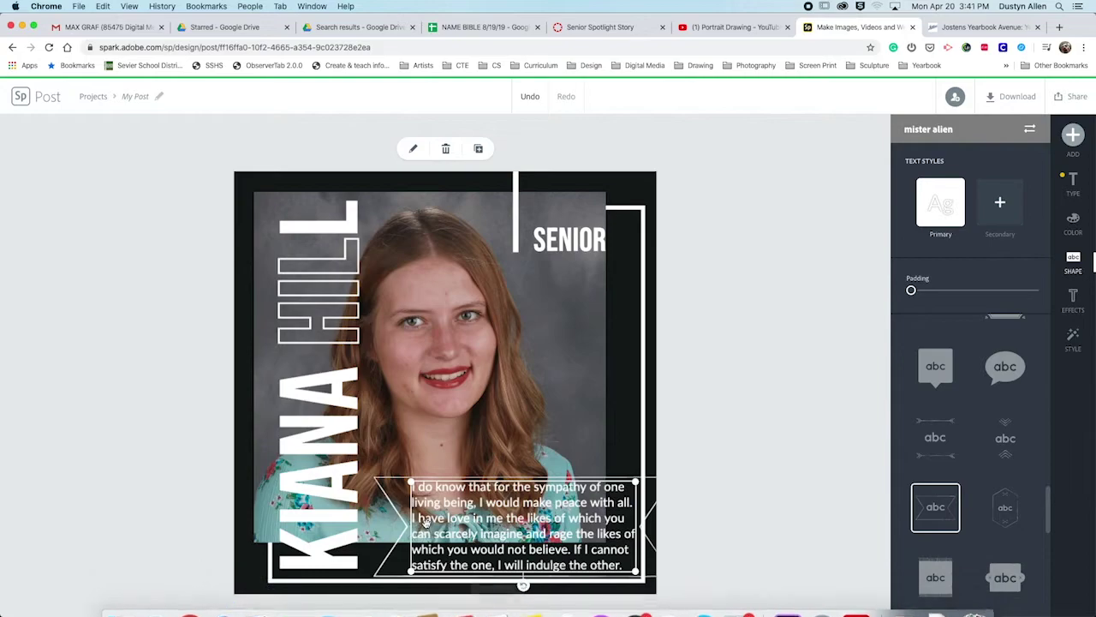
Shift the ribboned quote slightly left near the bottom of the post
{"action": "left_click_drag", "start_coordinate": [490, 518], "coordinate": [463, 512]}
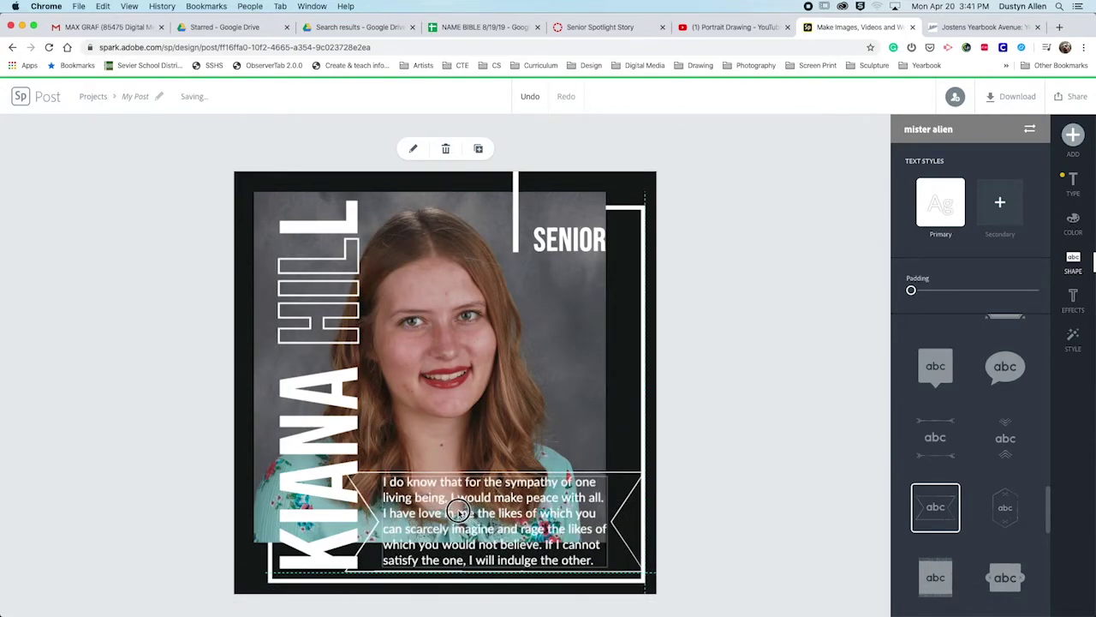
{"action": "left_click_drag", "start_coordinate": [462, 512], "coordinate": [462, 503]}
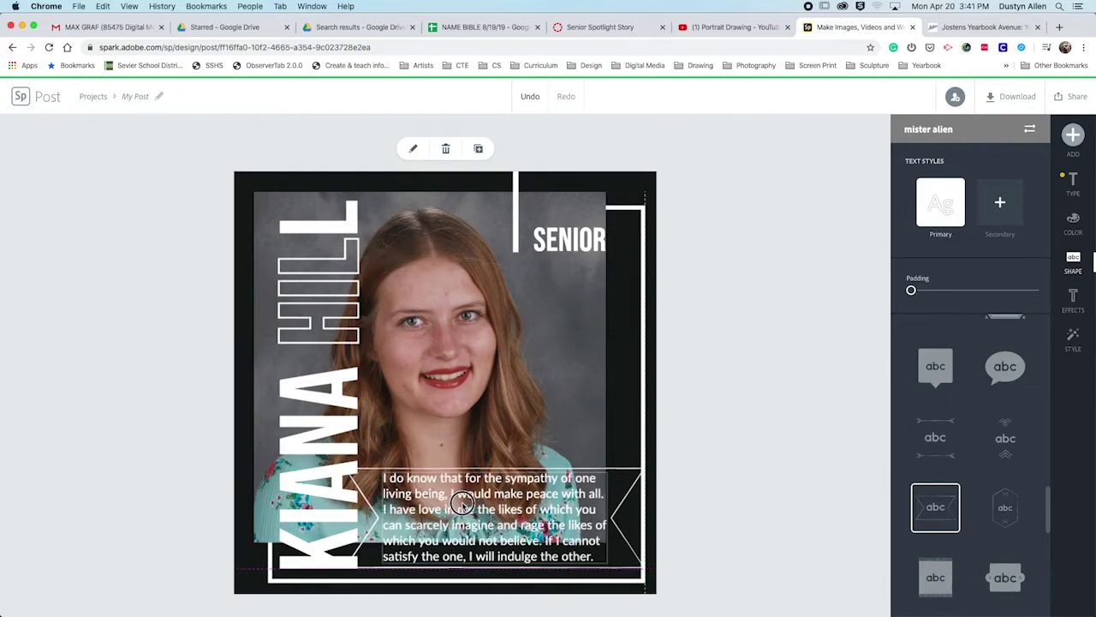
{"action": "left_click_drag", "start_coordinate": [463, 504], "coordinate": [463, 504]}
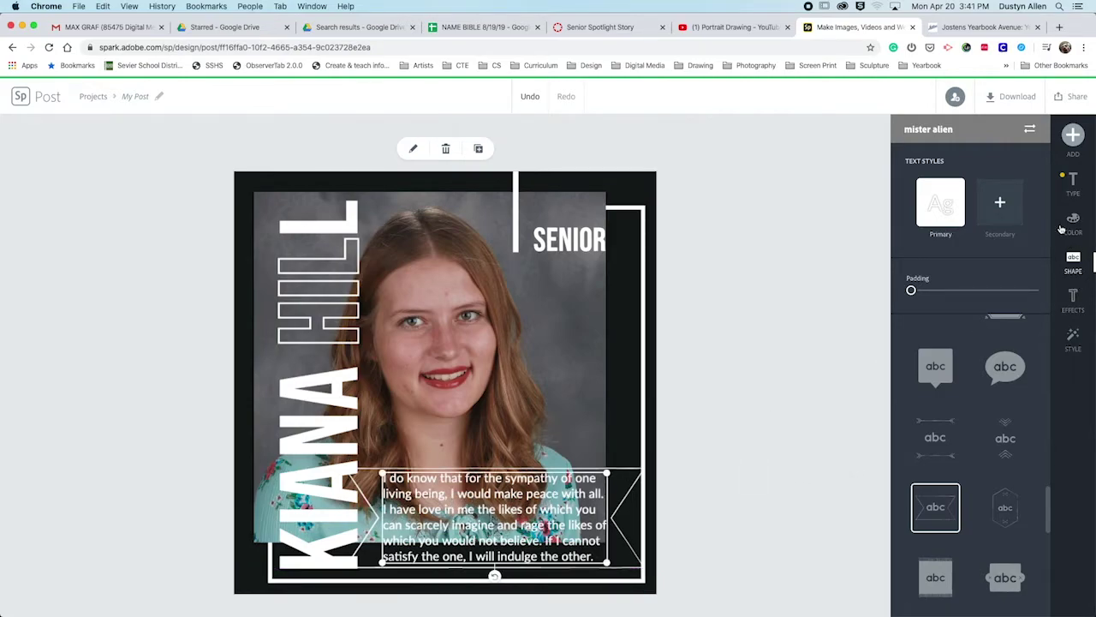
Tighten the quote's line spacing and enlarge its text to size 37
{"action": "double_click", "coordinate": [514, 506]}
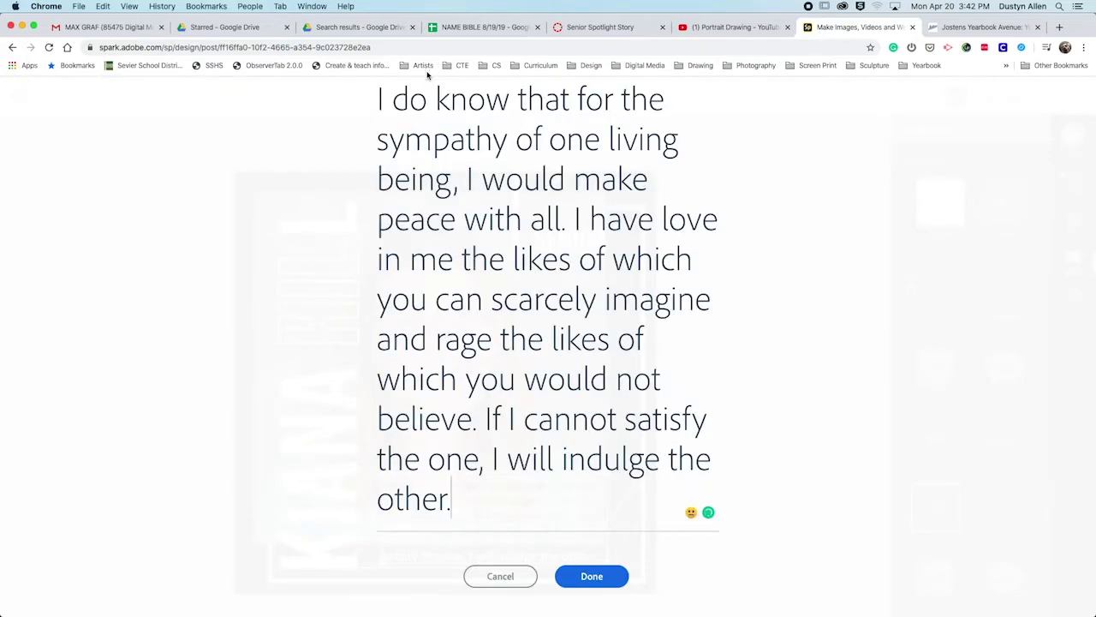
{"action": "left_click", "coordinate": [581, 574]}
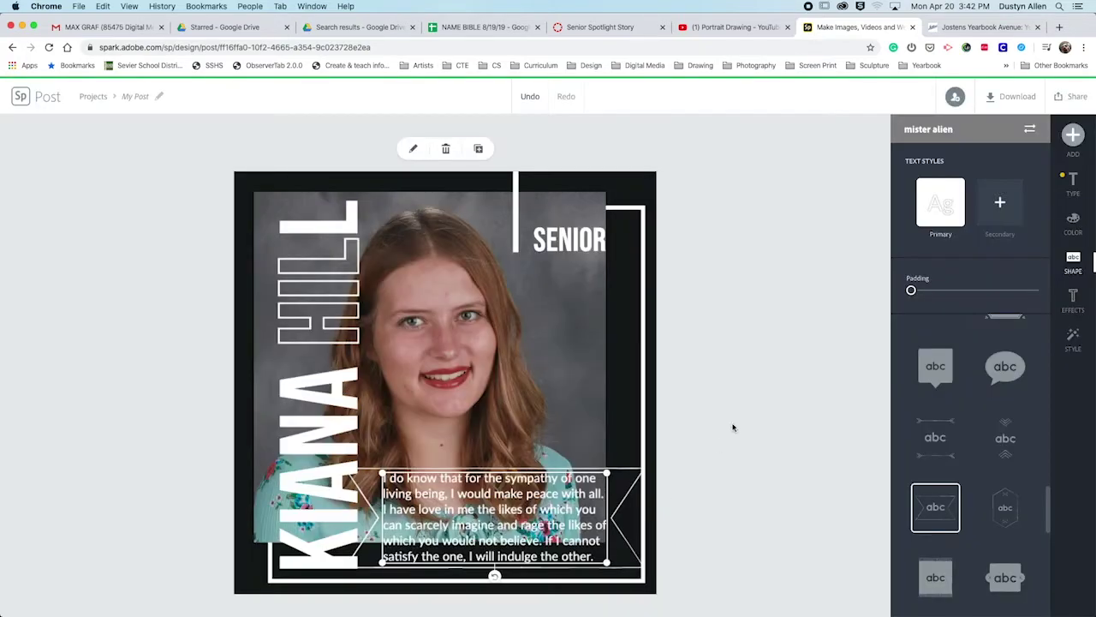
{"action": "left_click", "coordinate": [1074, 180]}
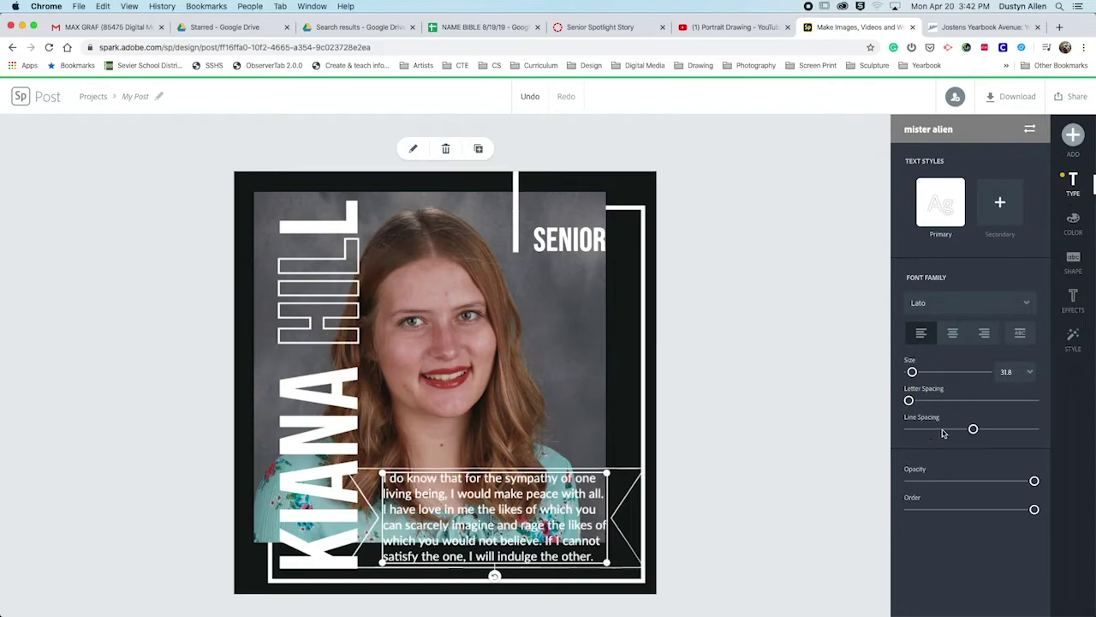
{"action": "left_click_drag", "start_coordinate": [973, 429], "coordinate": [933, 429]}
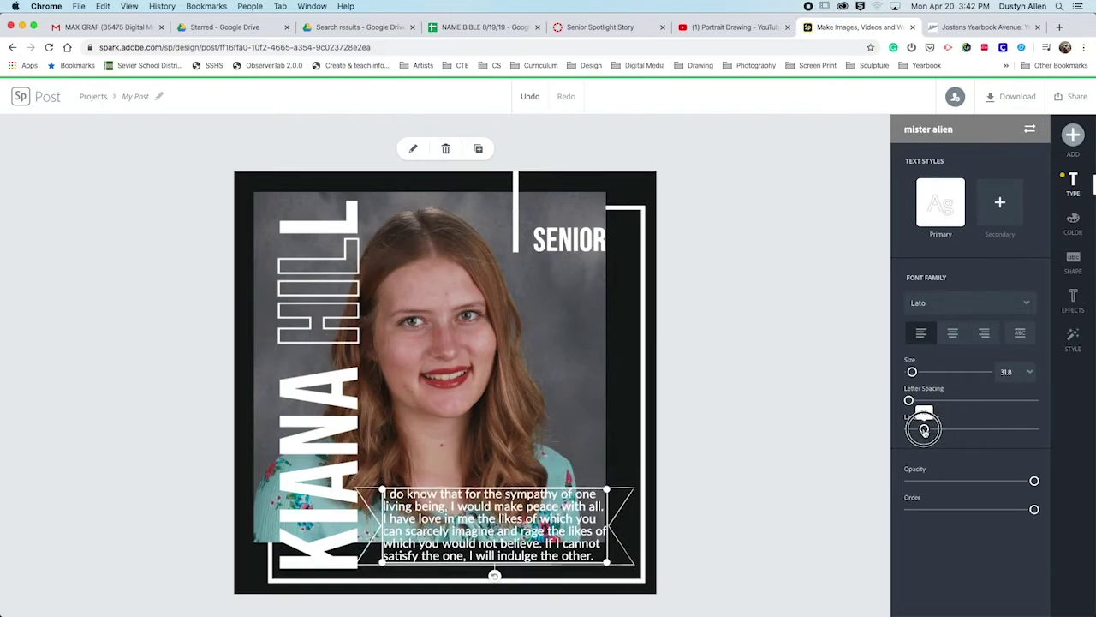
{"action": "mouse_move", "coordinate": [933, 429]}
{"action": "left_mouse_down"}
{"action": "mouse_move", "coordinate": [871, 397]}
{"action": "mouse_move", "coordinate": [943, 372]}
{"action": "mouse_move", "coordinate": [893, 370]}
{"action": "left_mouse_up"}
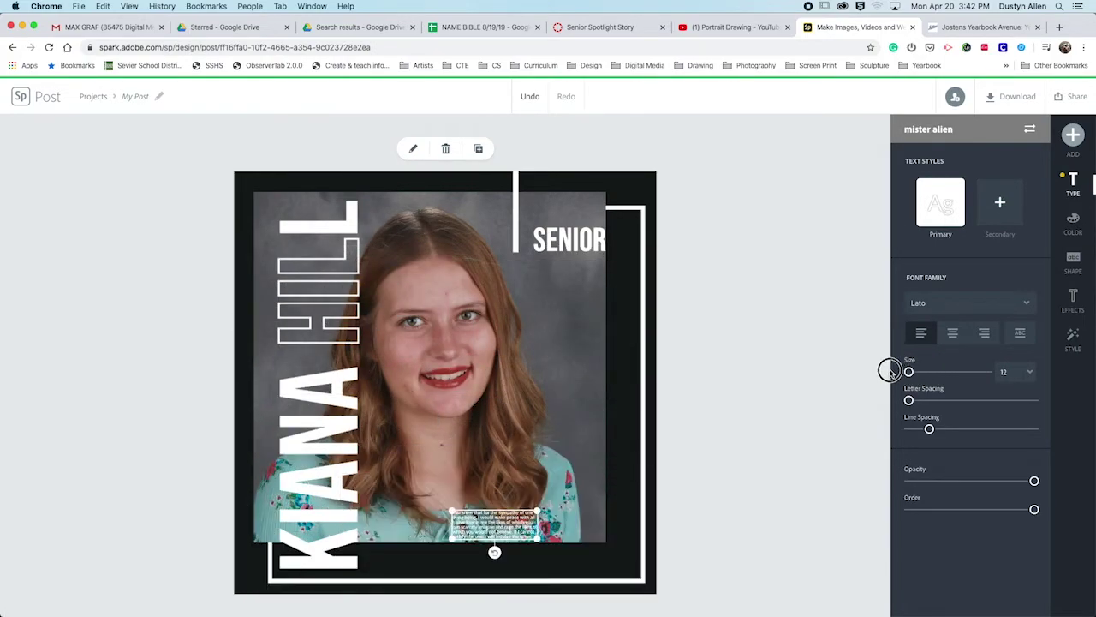
{"action": "left_click_drag", "start_coordinate": [892, 370], "coordinate": [915, 373]}
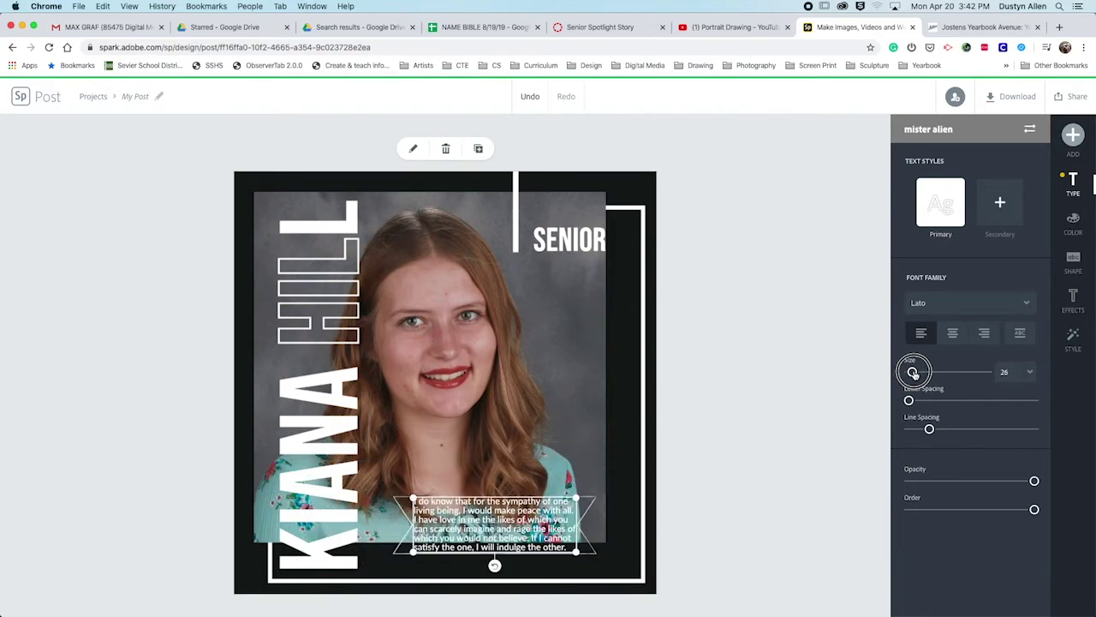
{"action": "left_click_drag", "start_coordinate": [913, 371], "coordinate": [913, 371]}
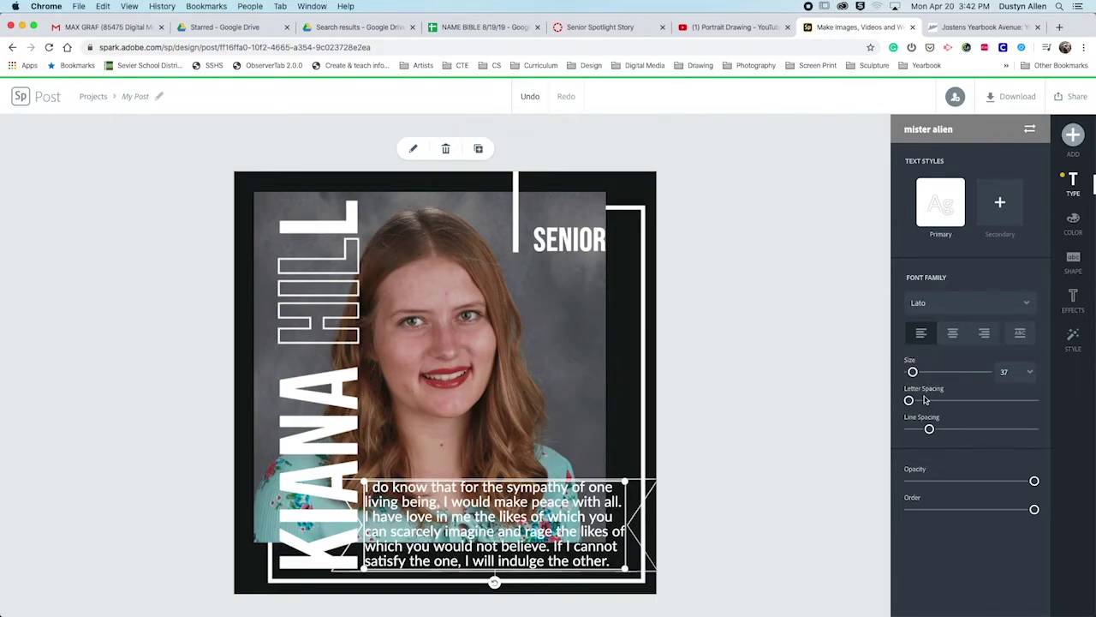
{"action": "left_click", "coordinate": [913, 371]}
{"action": "left_click", "coordinate": [955, 97]}
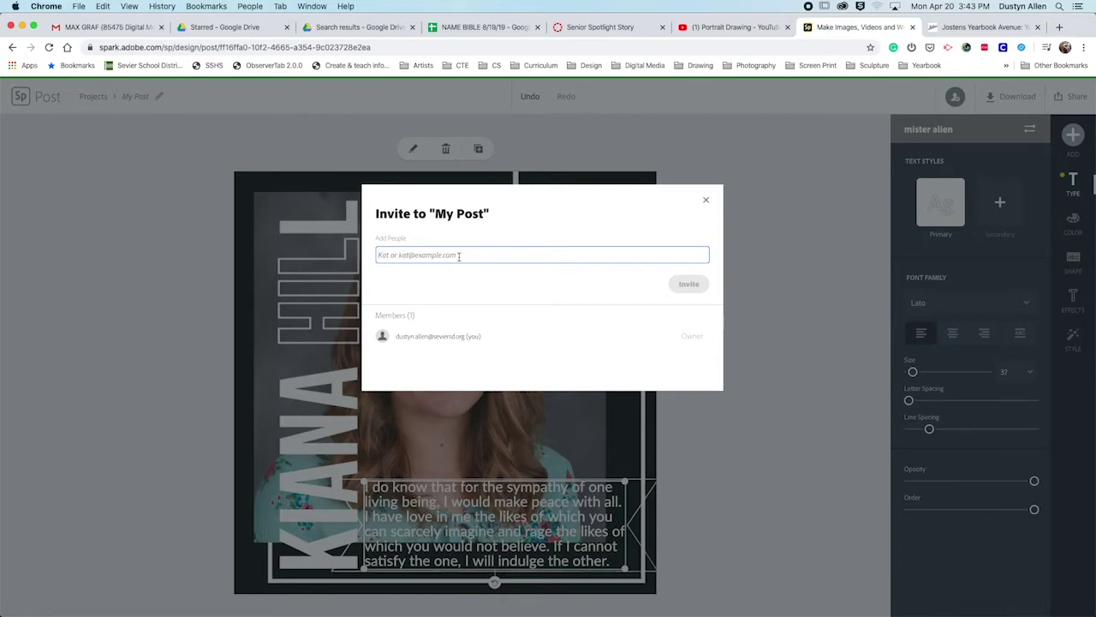
{"action": "left_click", "coordinate": [443, 337]}
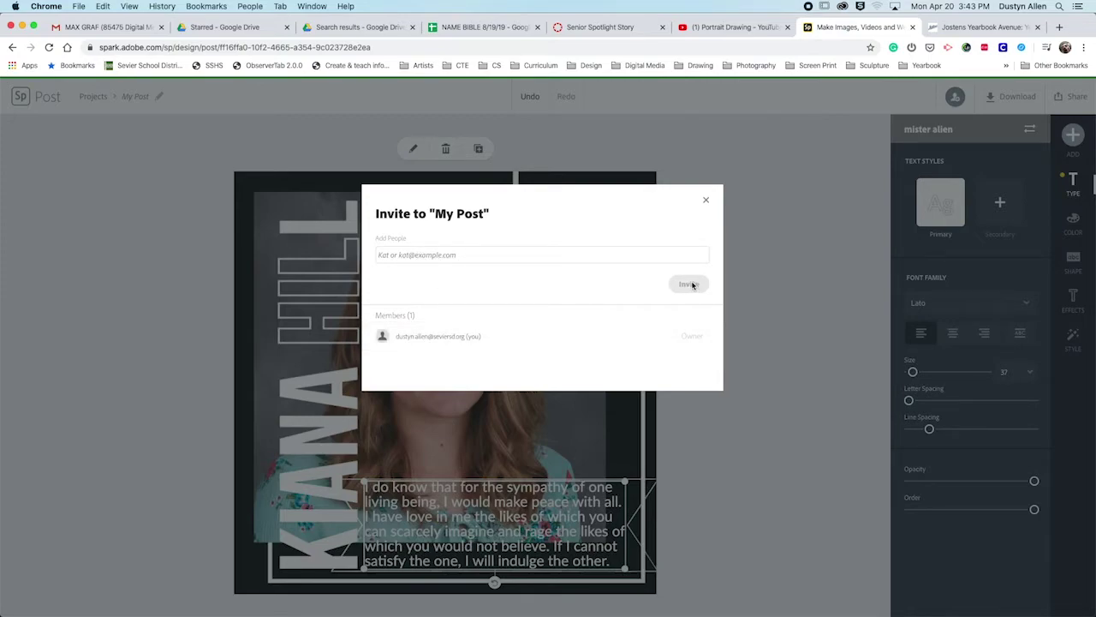
{"action": "left_click", "coordinate": [707, 202]}
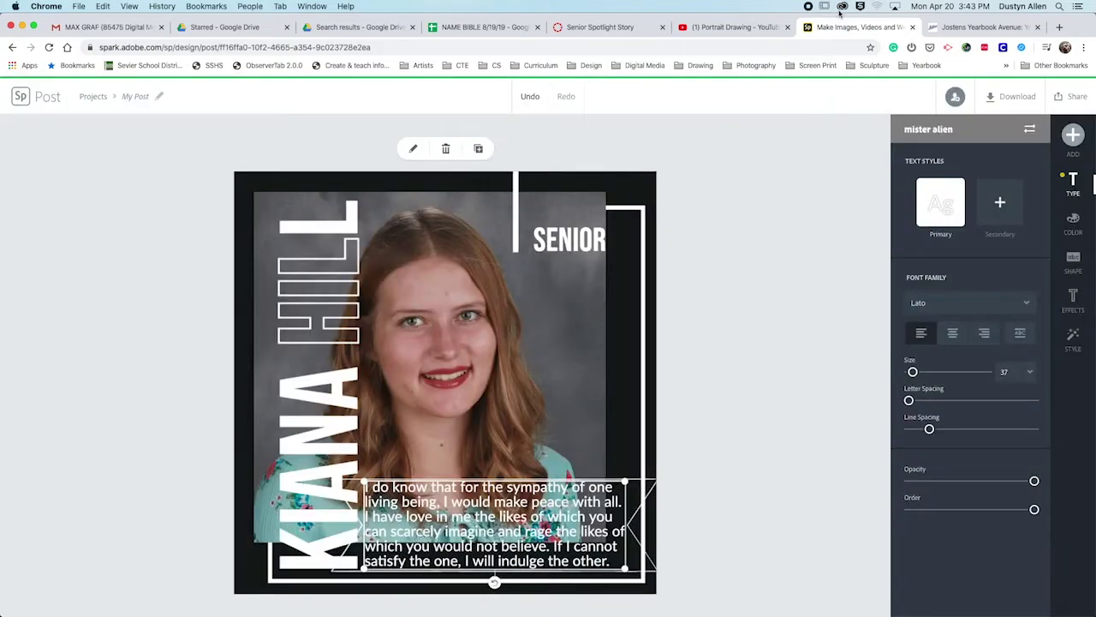
{"action": "left_click", "coordinate": [841, 7]}
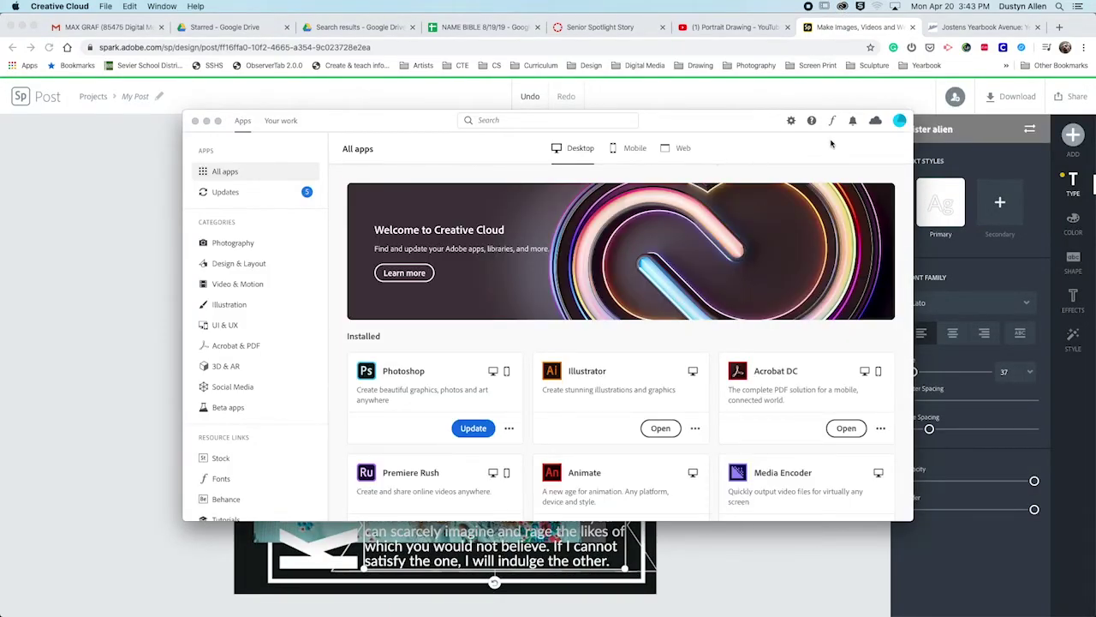
{"action": "left_click", "coordinate": [852, 121]}
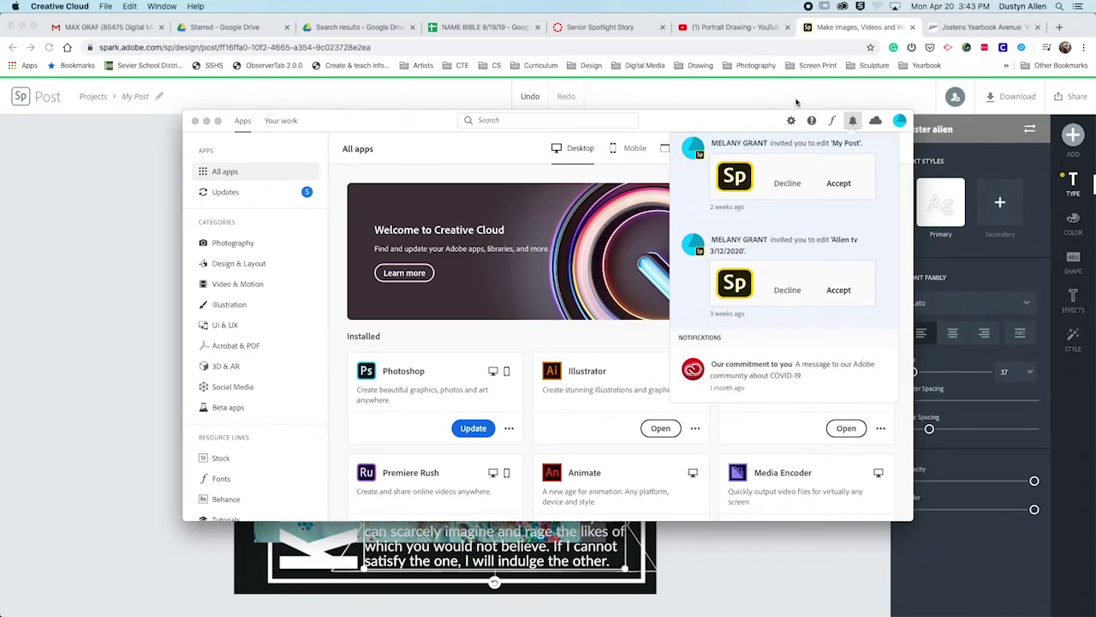
{"action": "left_click", "coordinate": [829, 97]}
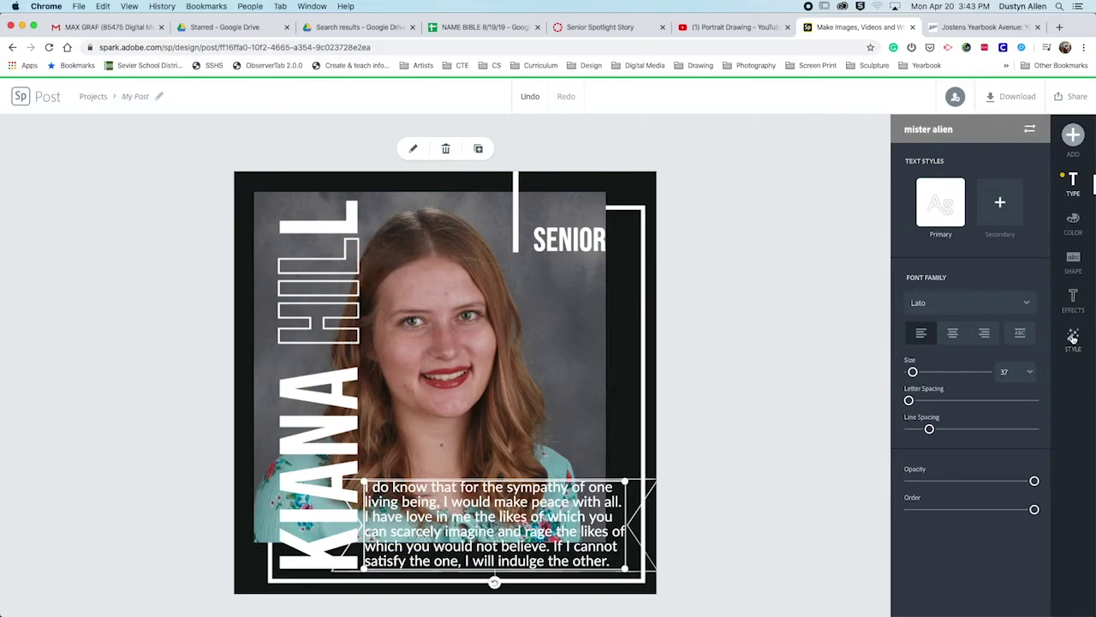
Restyle the quote in uppercase orange lettering from Style suggestions, then save and go to Projects
{"action": "left_click", "coordinate": [1072, 338]}
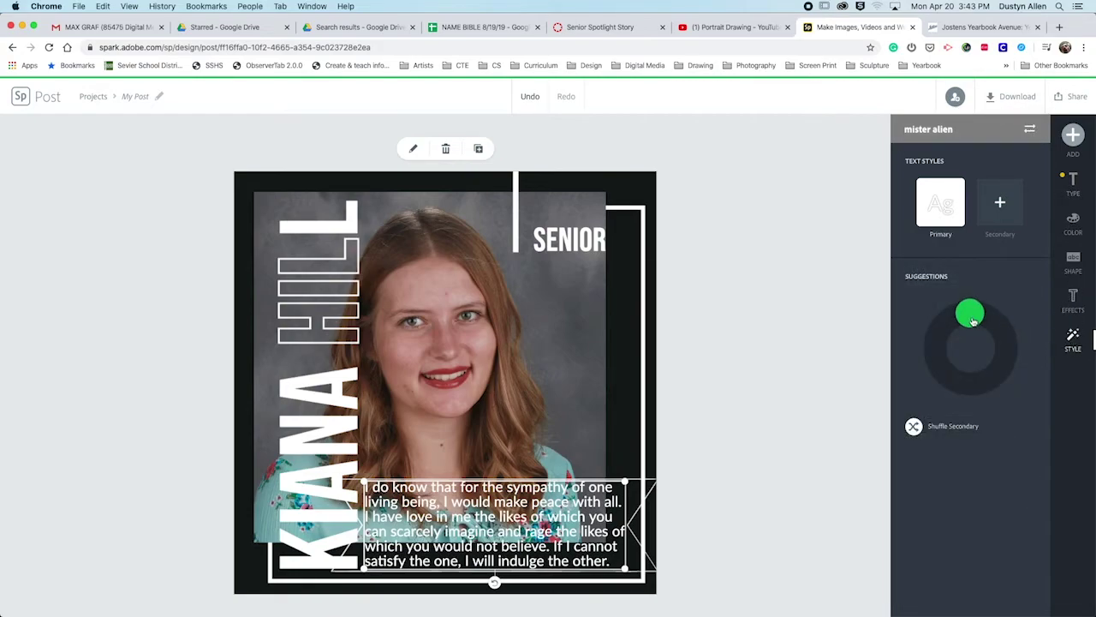
{"action": "mouse_move", "coordinate": [972, 321]}
{"action": "left_mouse_down"}
{"action": "mouse_move", "coordinate": [962, 366]}
{"action": "mouse_move", "coordinate": [934, 342]}
{"action": "mouse_move", "coordinate": [968, 299]}
{"action": "mouse_move", "coordinate": [996, 365]}
{"action": "mouse_move", "coordinate": [949, 344]}
{"action": "mouse_move", "coordinate": [977, 317]}
{"action": "mouse_move", "coordinate": [940, 368]}
{"action": "mouse_move", "coordinate": [978, 314]}
{"action": "mouse_move", "coordinate": [969, 383]}
{"action": "mouse_move", "coordinate": [1042, 326]}
{"action": "mouse_move", "coordinate": [937, 416]}
{"action": "mouse_move", "coordinate": [1047, 357]}
{"action": "mouse_move", "coordinate": [936, 396]}
{"action": "mouse_move", "coordinate": [1002, 345]}
{"action": "mouse_move", "coordinate": [966, 286]}
{"action": "mouse_move", "coordinate": [1028, 377]}
{"action": "mouse_move", "coordinate": [949, 383]}
{"action": "mouse_move", "coordinate": [931, 340]}
{"action": "left_mouse_up"}
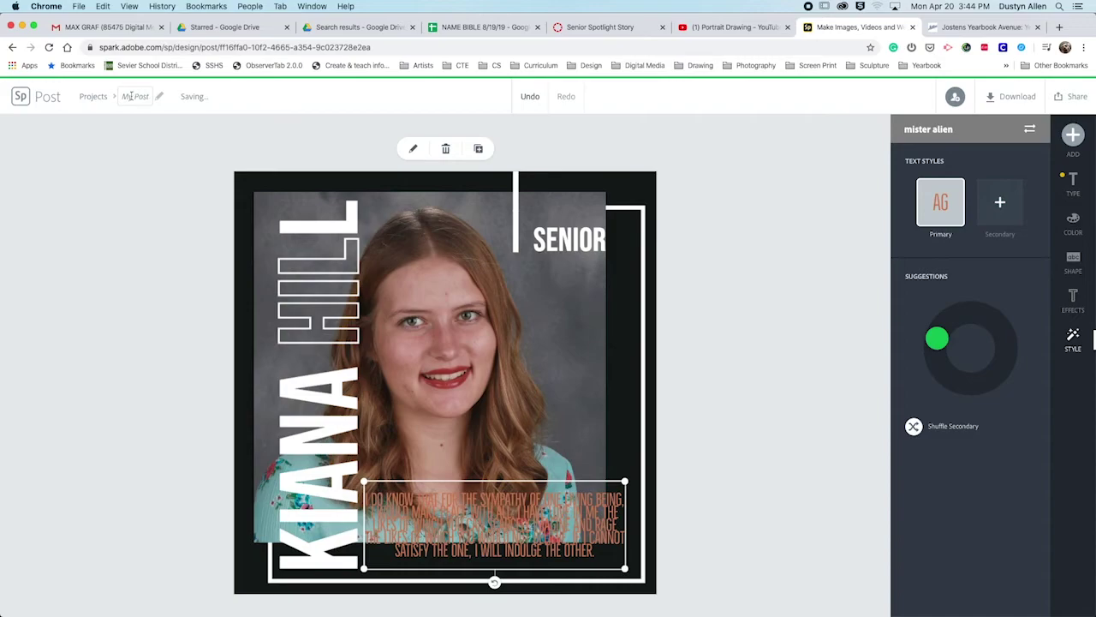
{"action": "left_click", "coordinate": [91, 96]}
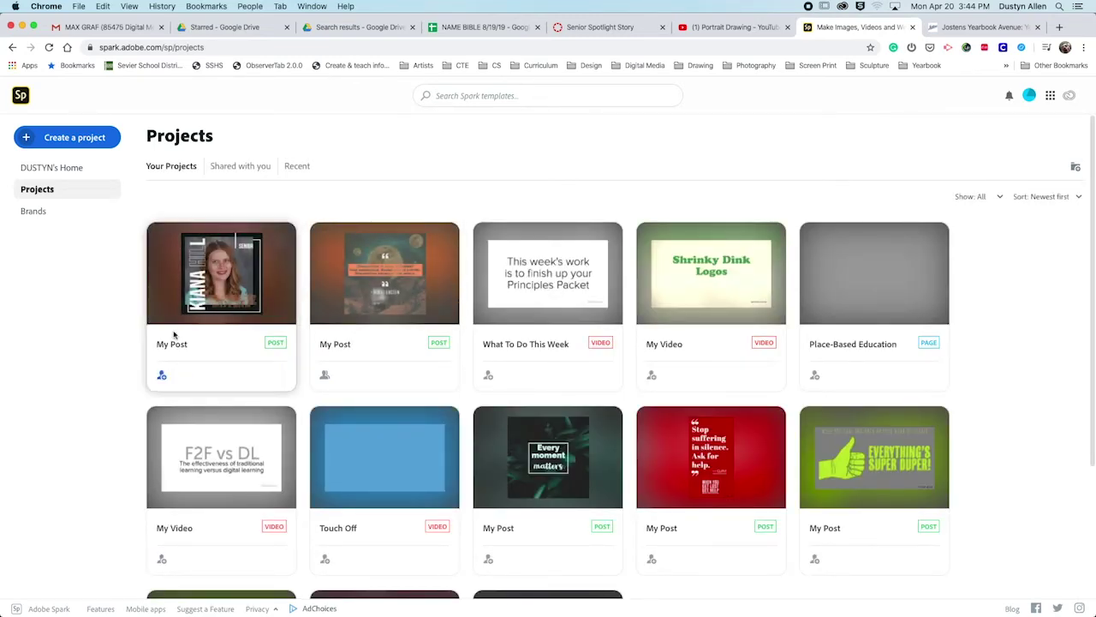
{"action": "mouse_move", "coordinate": [221, 306]}
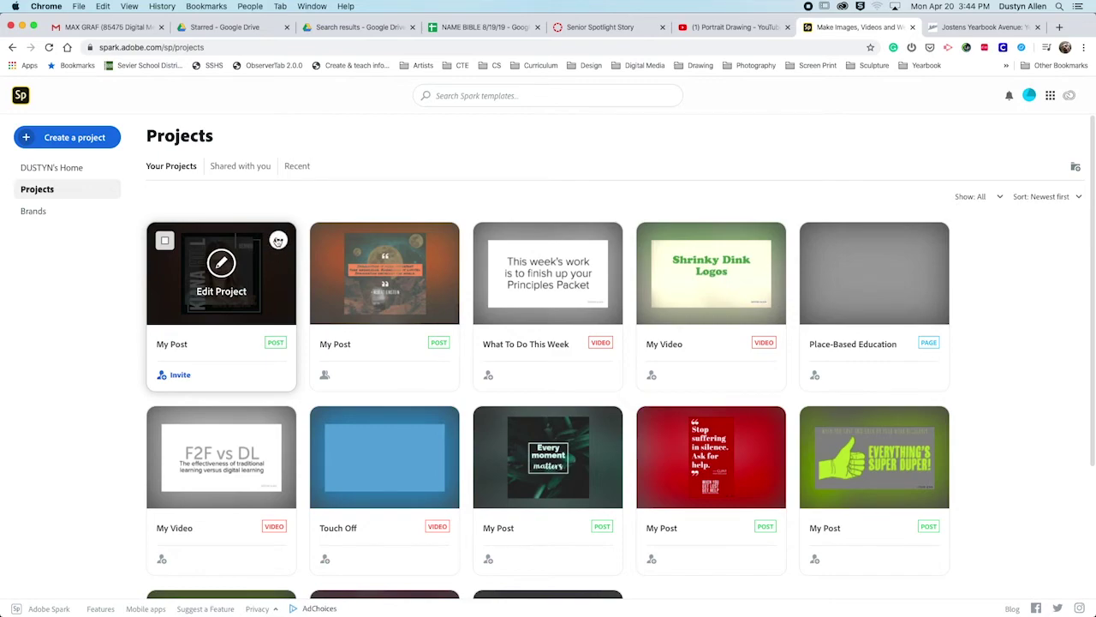
Reopen the newest senior spotlight post from the Projects list with Edit Project
{"action": "left_click", "coordinate": [277, 240]}
{"action": "left_click", "coordinate": [164, 241]}
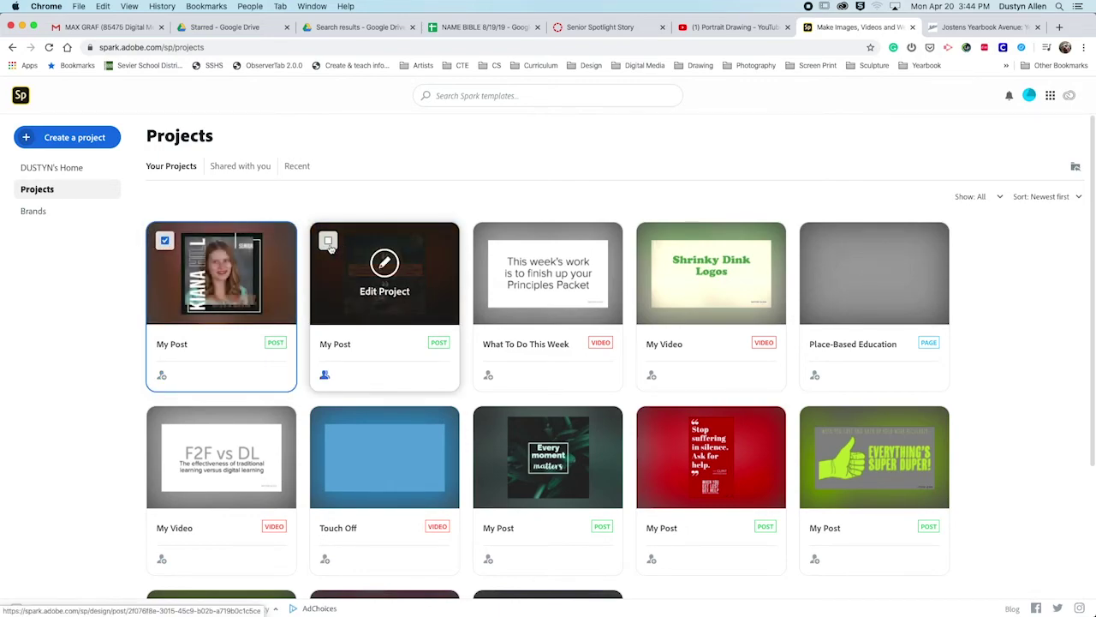
{"action": "left_click", "coordinate": [164, 242]}
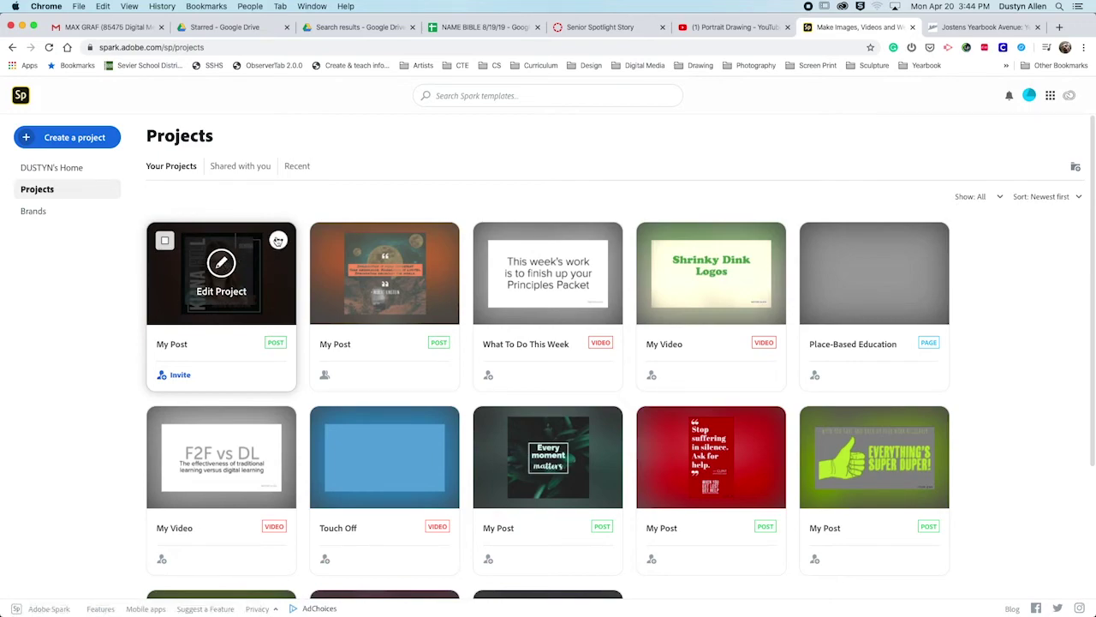
{"action": "left_click", "coordinate": [278, 241]}
{"action": "left_click", "coordinate": [221, 264]}
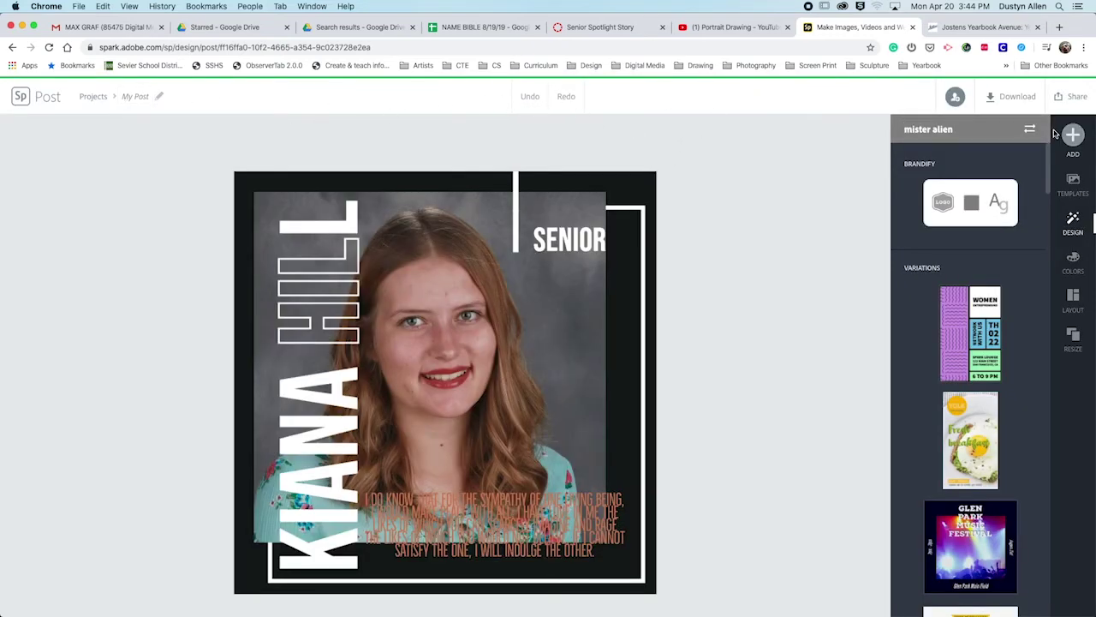
Browse the Templates, Design and Layout panels for the senior spotlight post
{"action": "left_click", "coordinate": [1073, 185]}
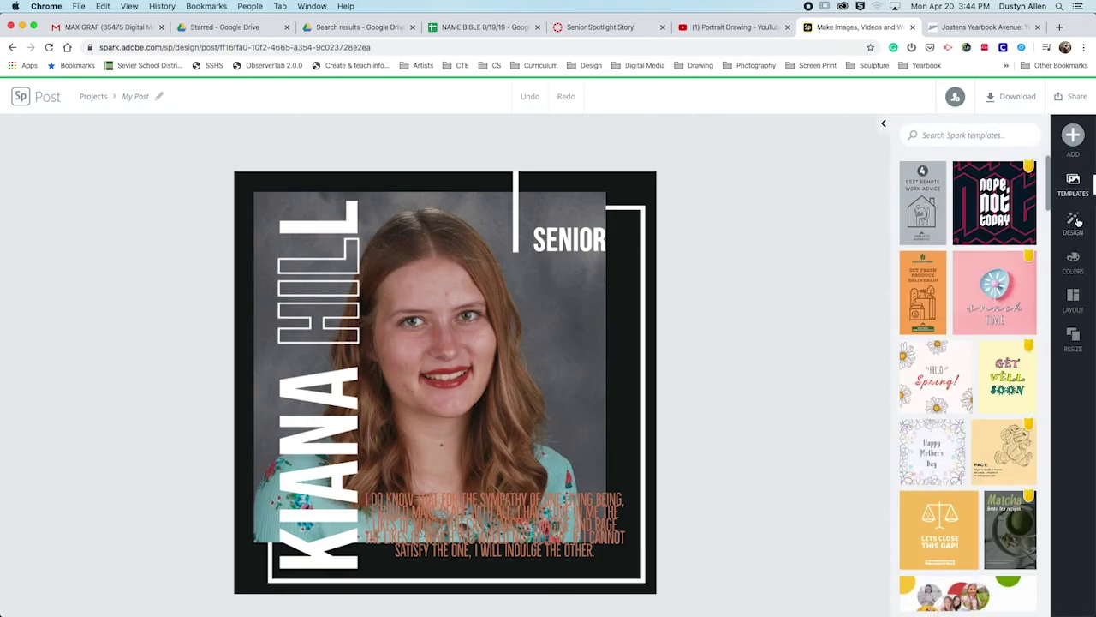
{"action": "left_click", "coordinate": [1073, 223]}
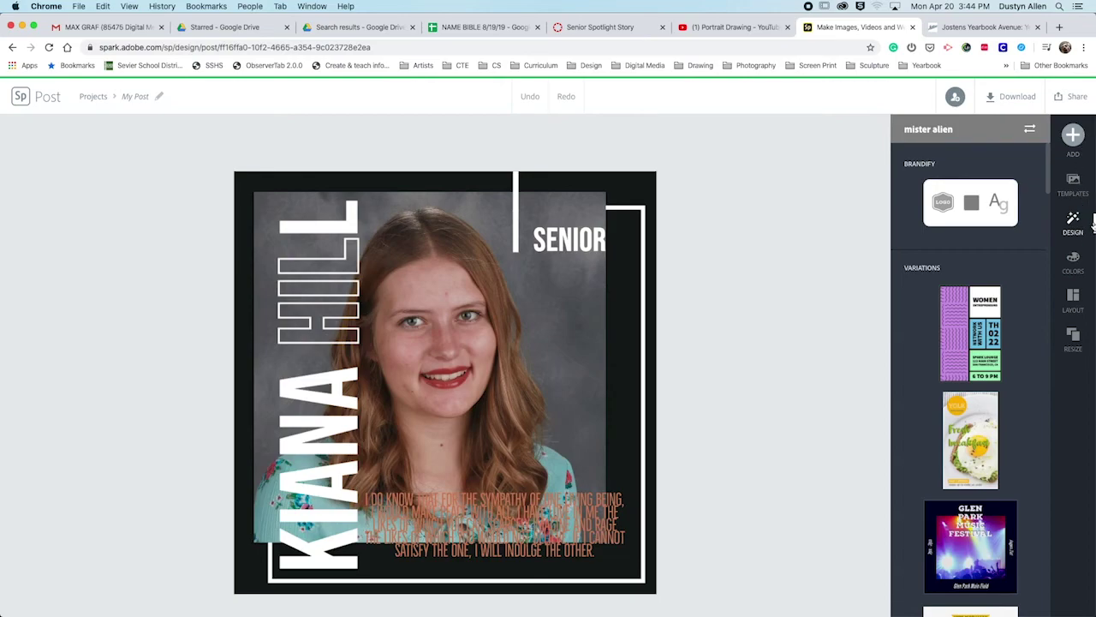
{"action": "left_click", "coordinate": [1073, 298]}
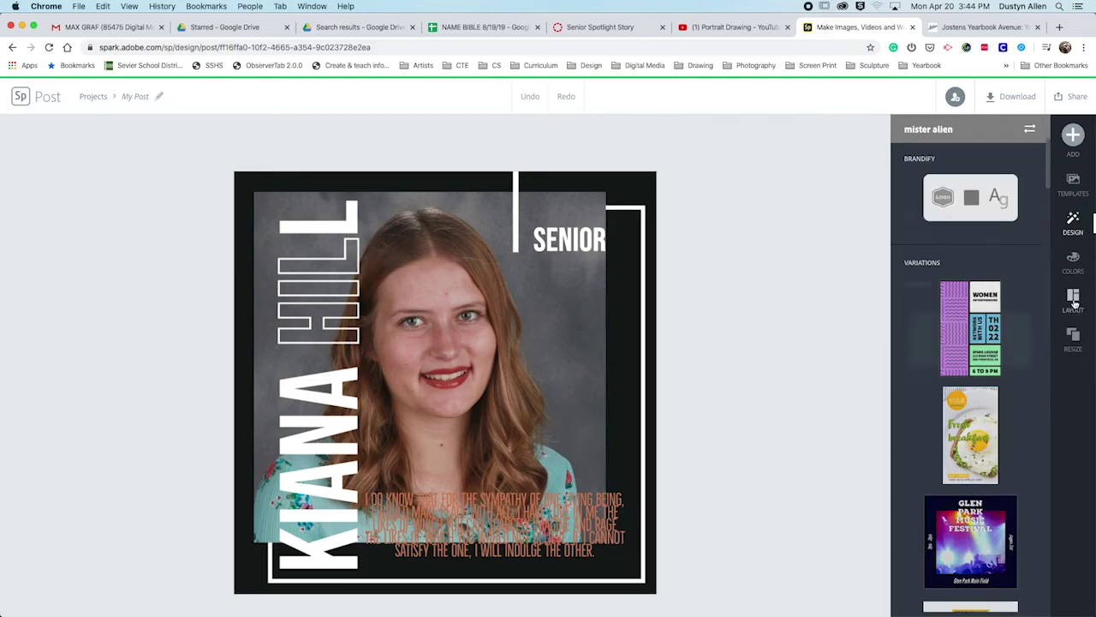
Resize the post to the 1200 x 628 Facebook landscape format
{"action": "left_click", "coordinate": [1073, 340]}
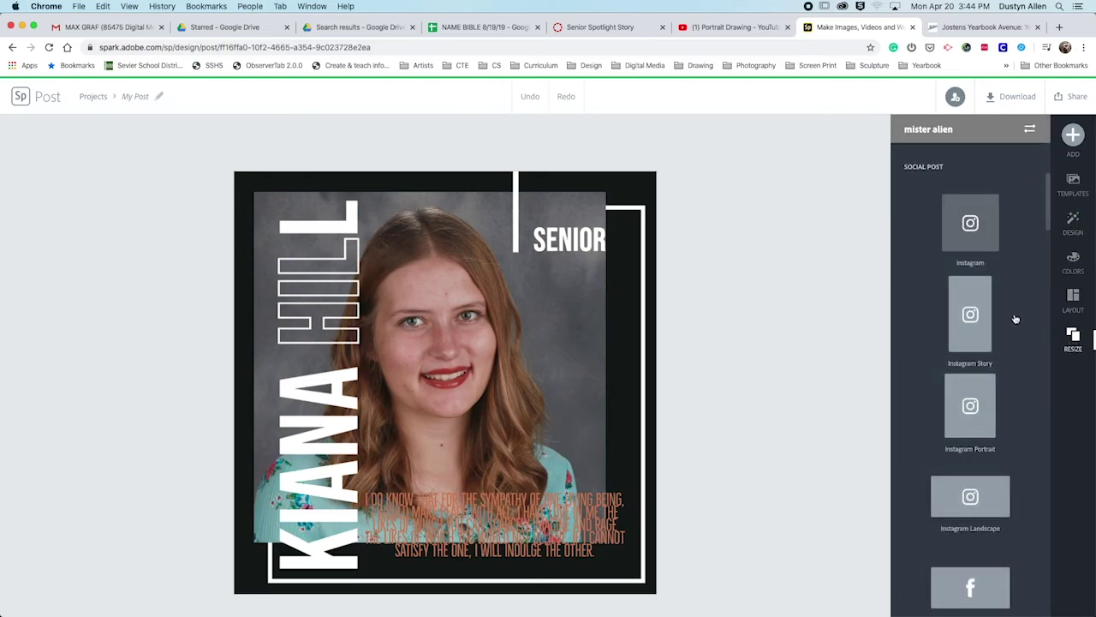
{"action": "scroll", "coordinate": [998, 501], "scroll_direction": "down", "scroll_amount": 2}
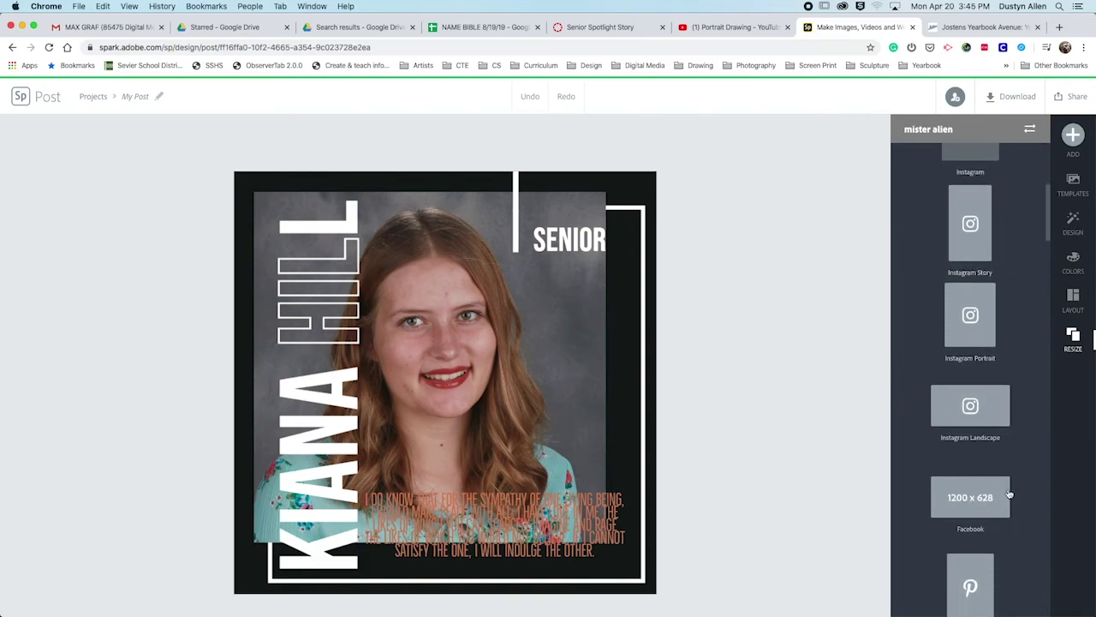
{"action": "scroll", "coordinate": [1008, 495], "scroll_direction": "down", "scroll_amount": 3}
{"action": "left_click", "coordinate": [965, 386]}
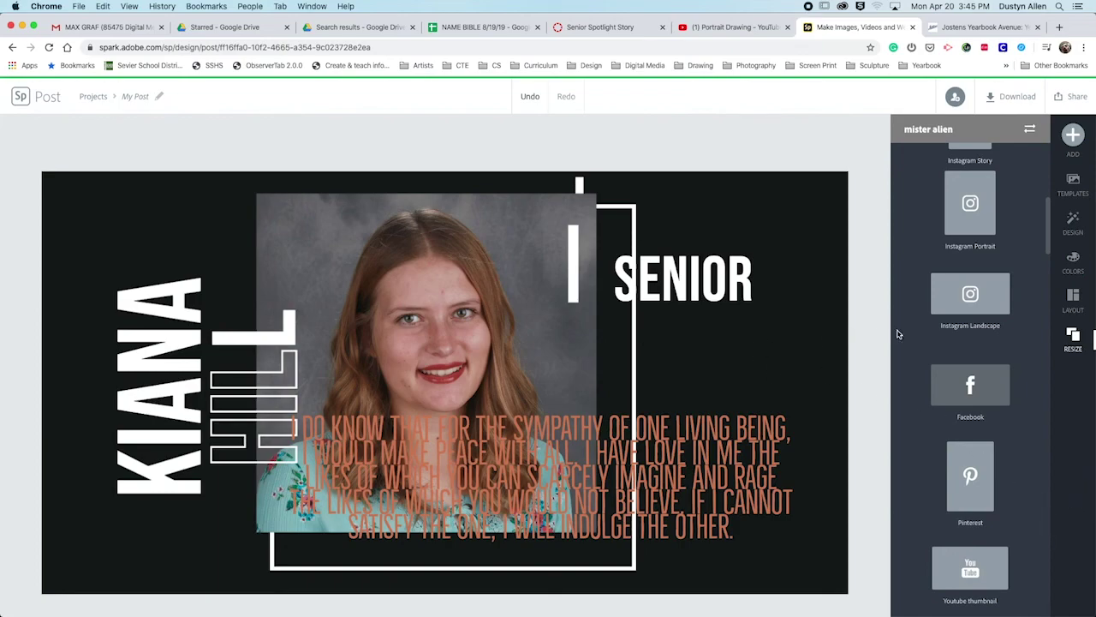
{"action": "left_click_drag", "start_coordinate": [1050, 210], "coordinate": [1048, 128]}
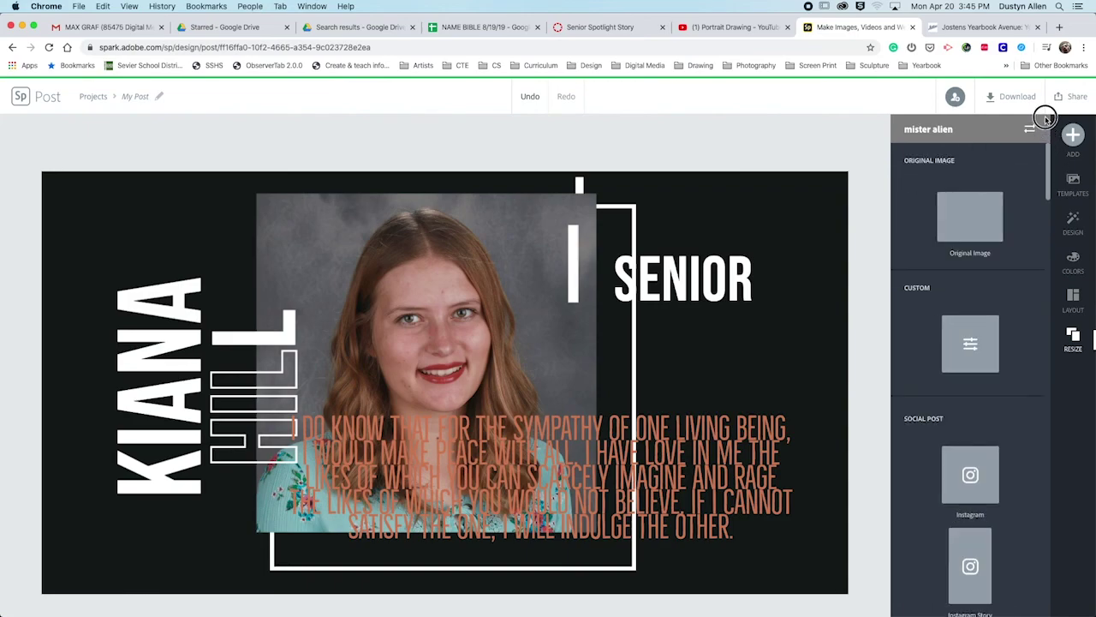